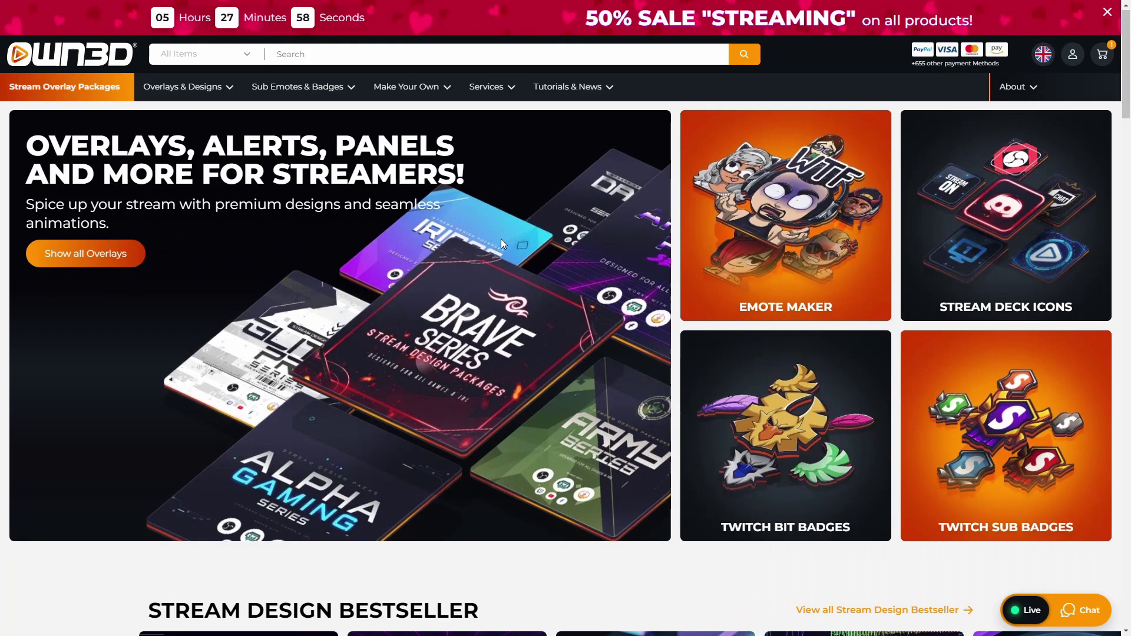
Step: Open the Pixelart Series overlay product page and play its preview video
{"action": "scroll", "coordinate": [501, 238], "scroll_direction": "down", "scroll_amount": 5}
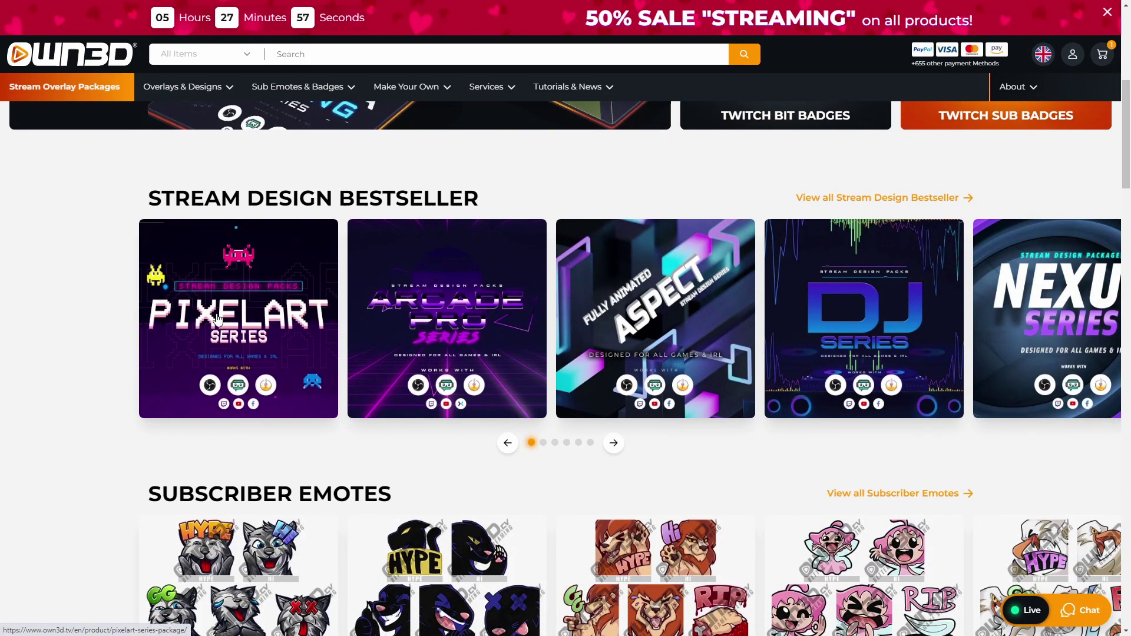
{"action": "left_click", "coordinate": [217, 319]}
{"action": "left_click", "coordinate": [426, 337]}
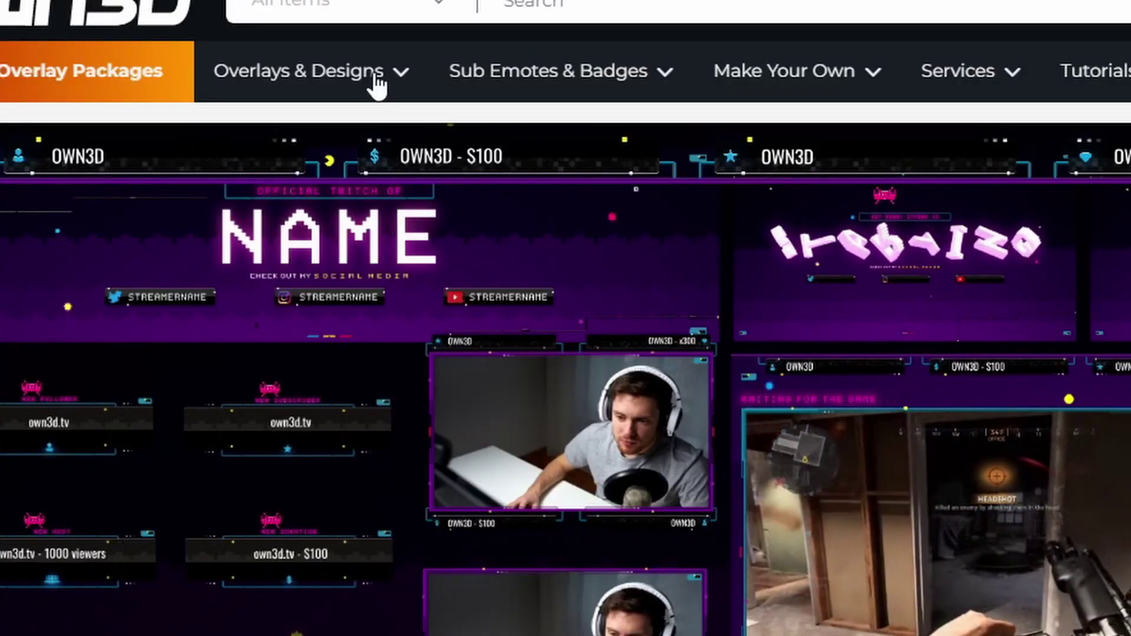
Step: Browse the Webcam Overlays category and open the Brave webcam overlay product
{"action": "mouse_move", "coordinate": [376, 80]}
{"action": "left_click", "coordinate": [330, 431]}
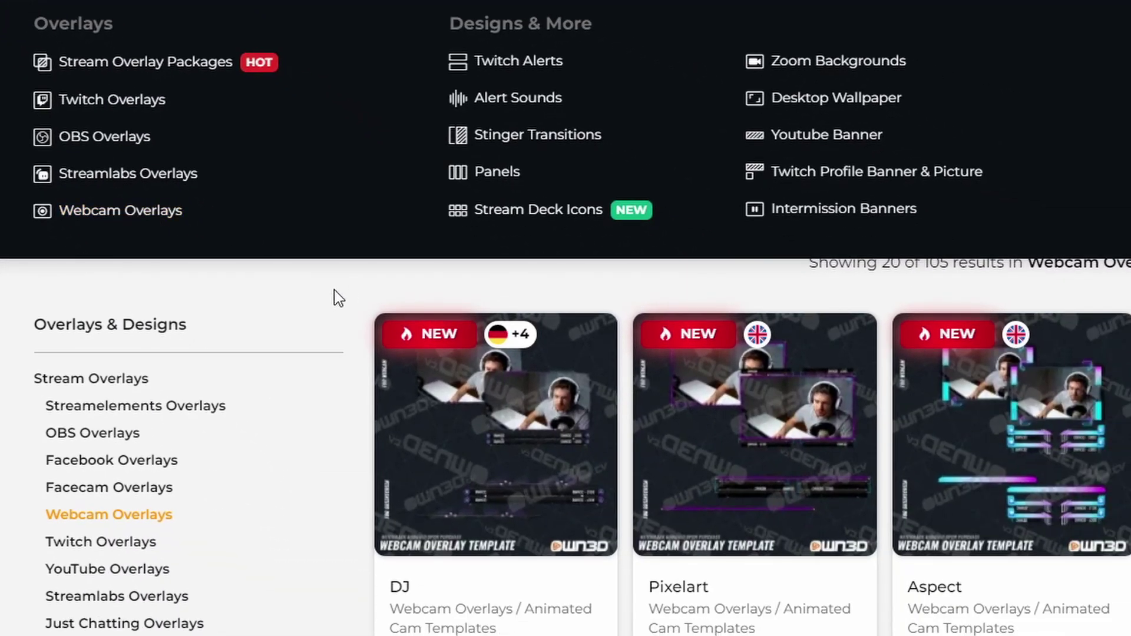
{"action": "scroll", "coordinate": [347, 298], "scroll_direction": "down", "scroll_amount": 12}
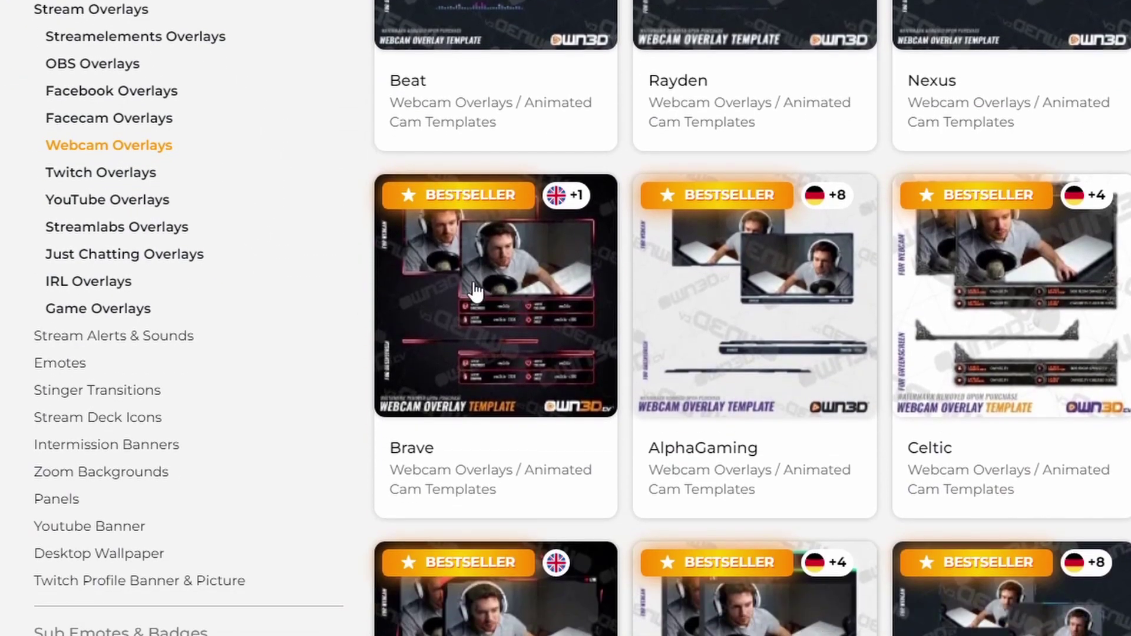
{"action": "left_click", "coordinate": [476, 291]}
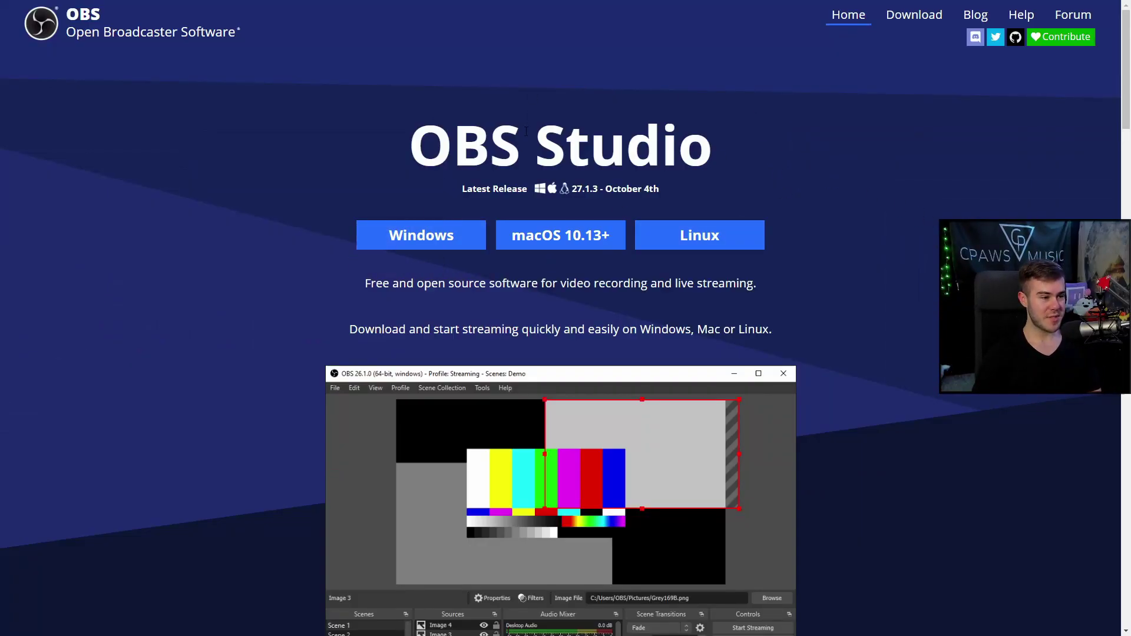
Step: Download the Windows installer of OBS Studio 27.1.3 from obsproject.com
{"action": "left_click", "coordinate": [419, 236]}
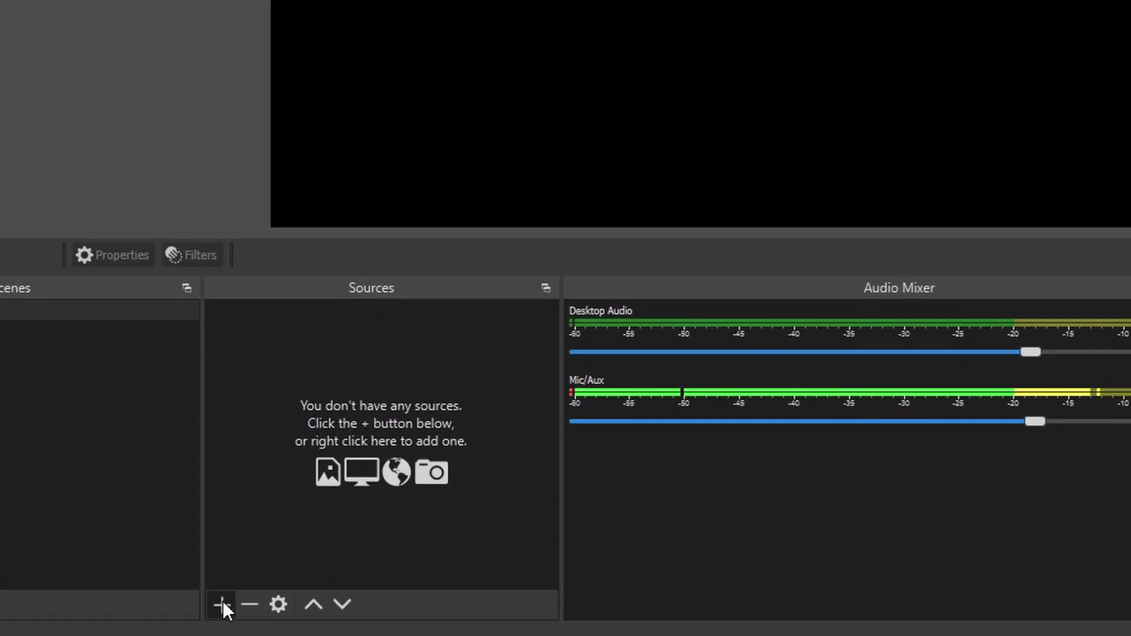
Step: Add a Video Capture Device source named 'Capture Card'
{"action": "left_click", "coordinate": [204, 612]}
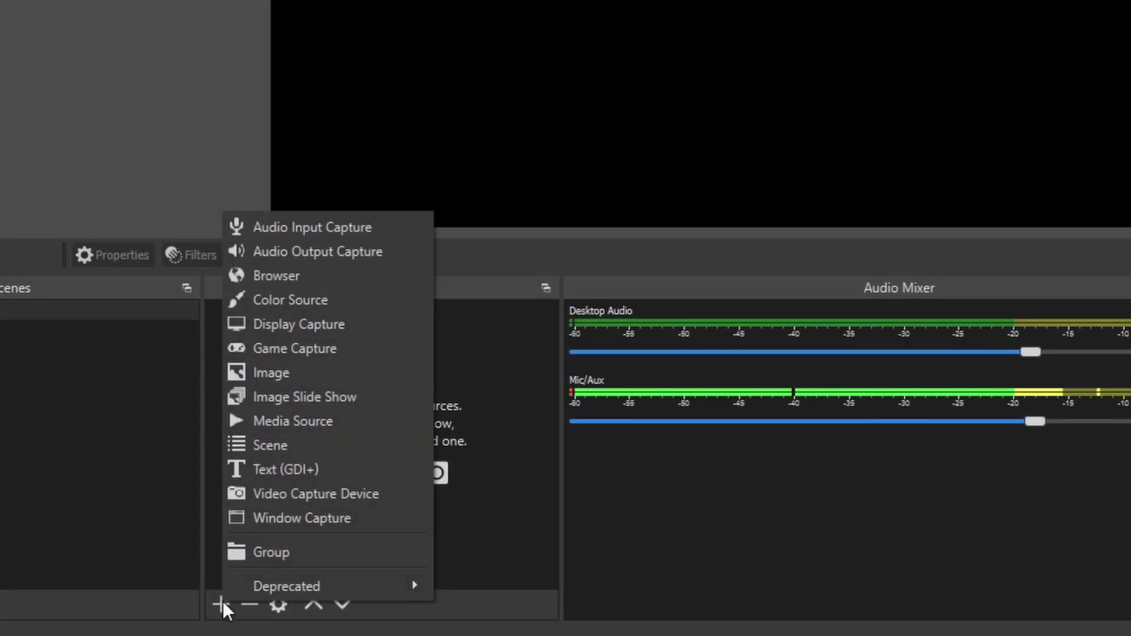
{"action": "left_click", "coordinate": [317, 494]}
{"action": "type", "text": "Capt"}
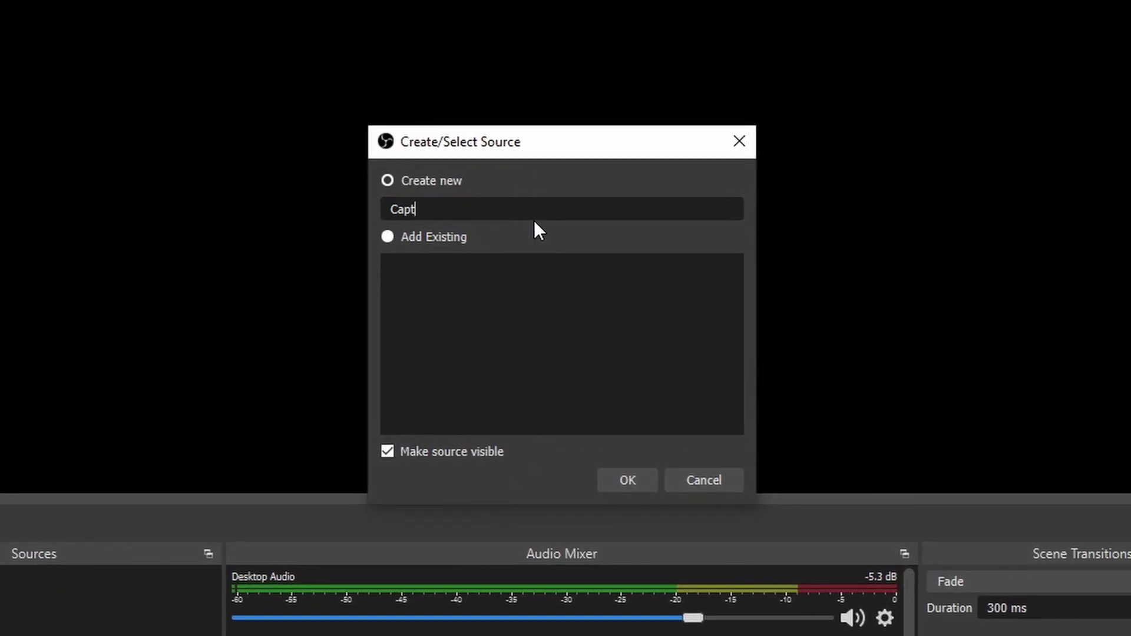
{"action": "type", "text": "ure CArd"}
{"action": "key", "text": "BackSpace"}
{"action": "key", "text": "BackSpace"}
{"action": "key", "text": "BackSpace"}
{"action": "type", "text": "ard"}
{"action": "left_click", "coordinate": [626, 483]}
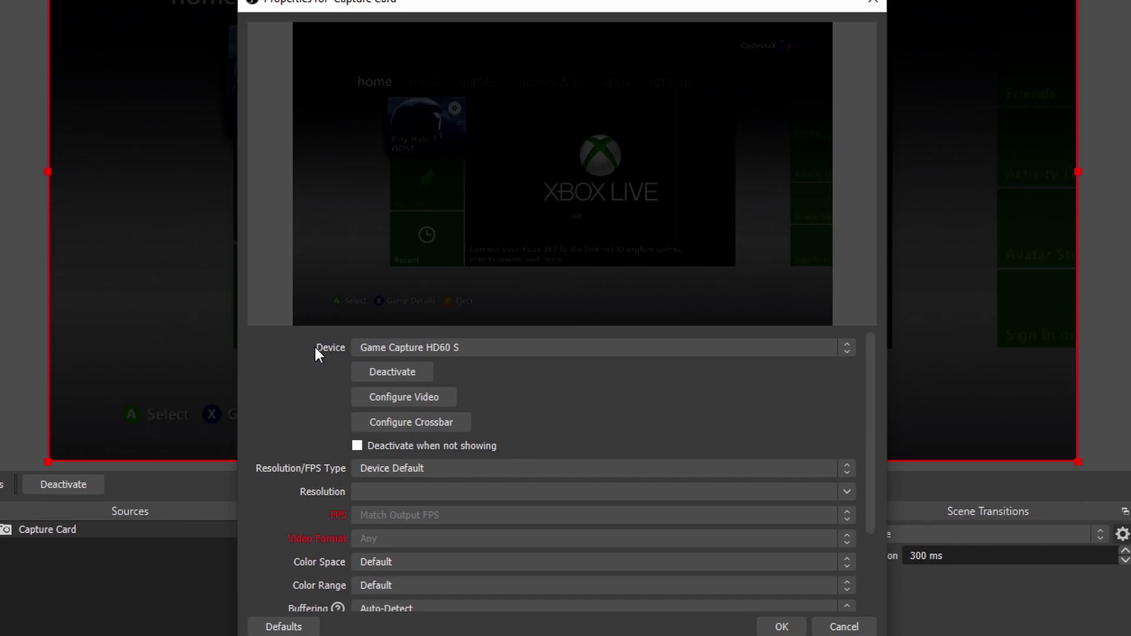
Step: Keep Game Capture HD60 S as device and set a custom 1920x1080 resolution
{"action": "left_click", "coordinate": [616, 348]}
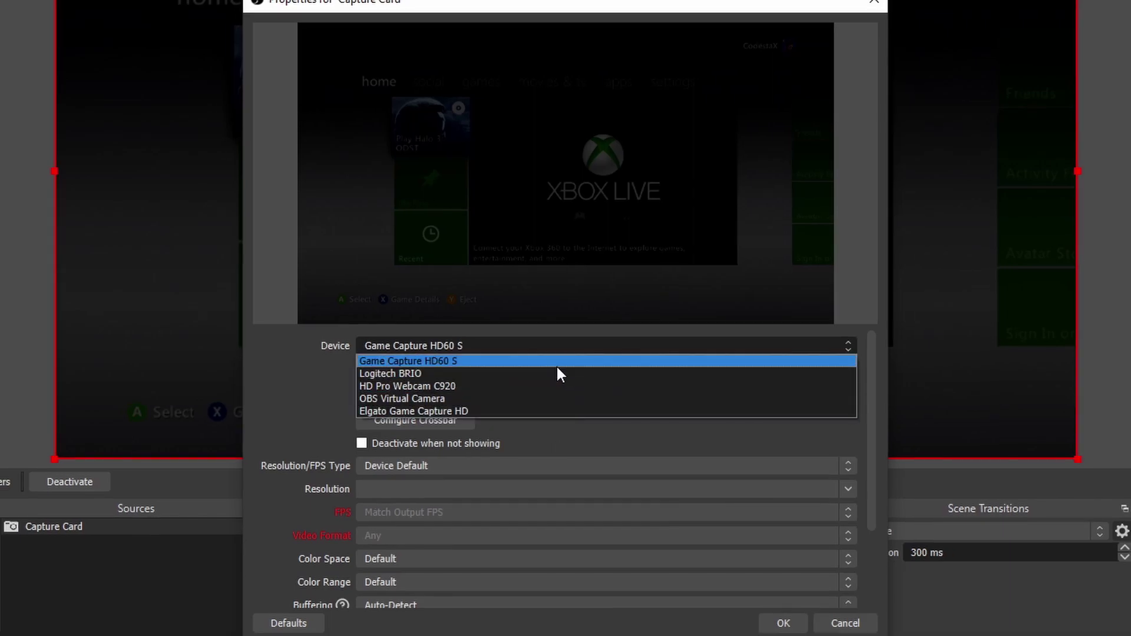
{"action": "left_click", "coordinate": [462, 361]}
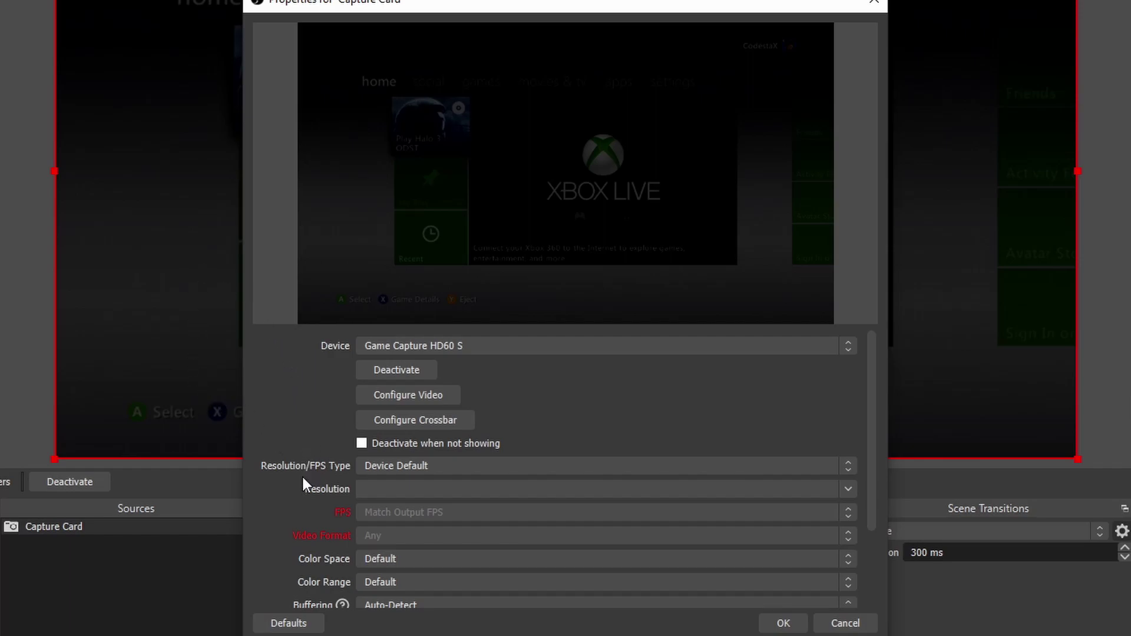
{"action": "left_click", "coordinate": [418, 465]}
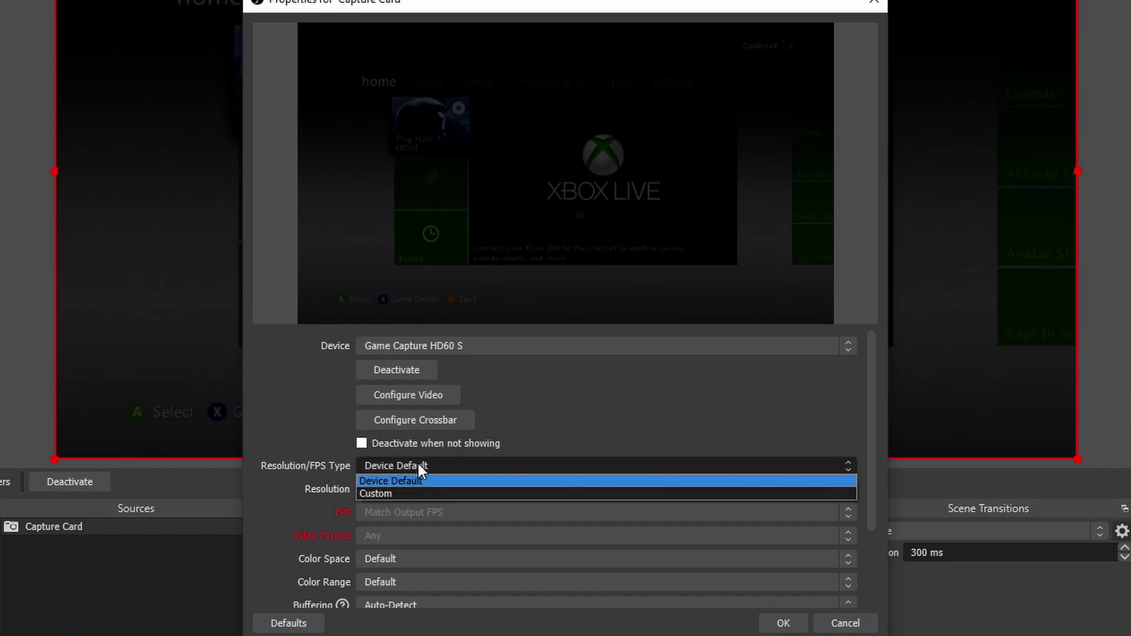
{"action": "left_click", "coordinate": [434, 494]}
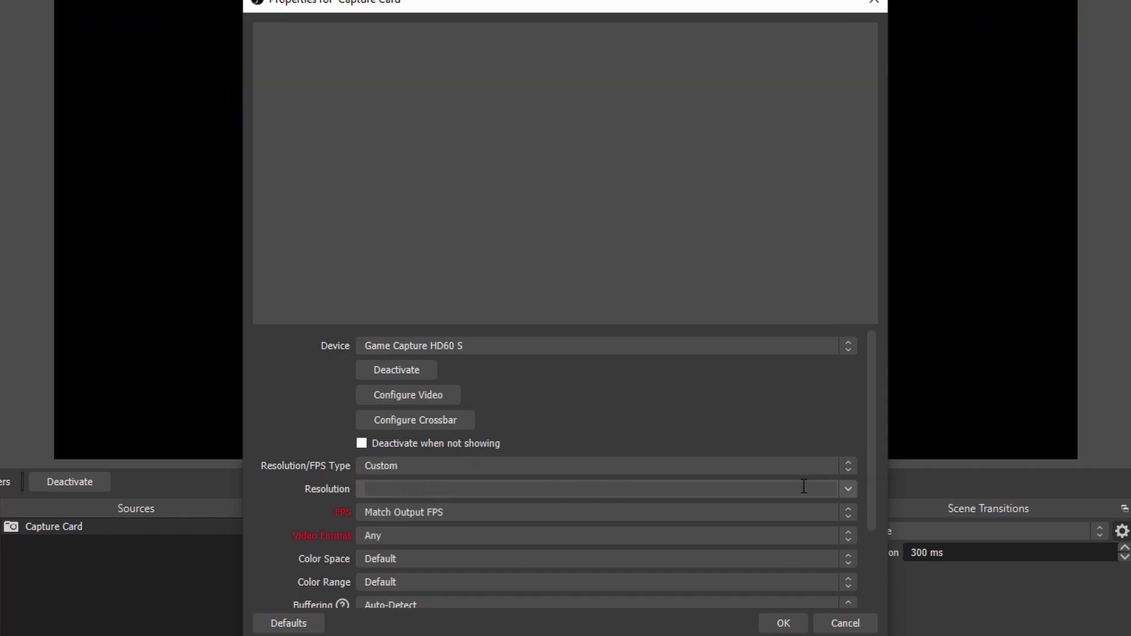
{"action": "left_click", "coordinate": [850, 490]}
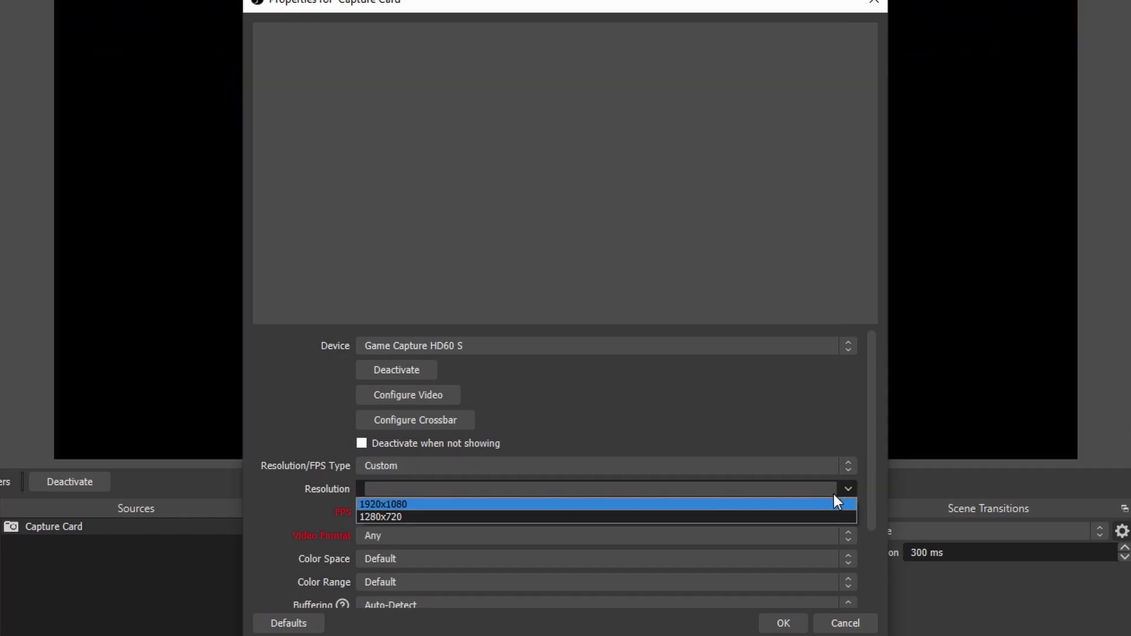
{"action": "left_click", "coordinate": [537, 505]}
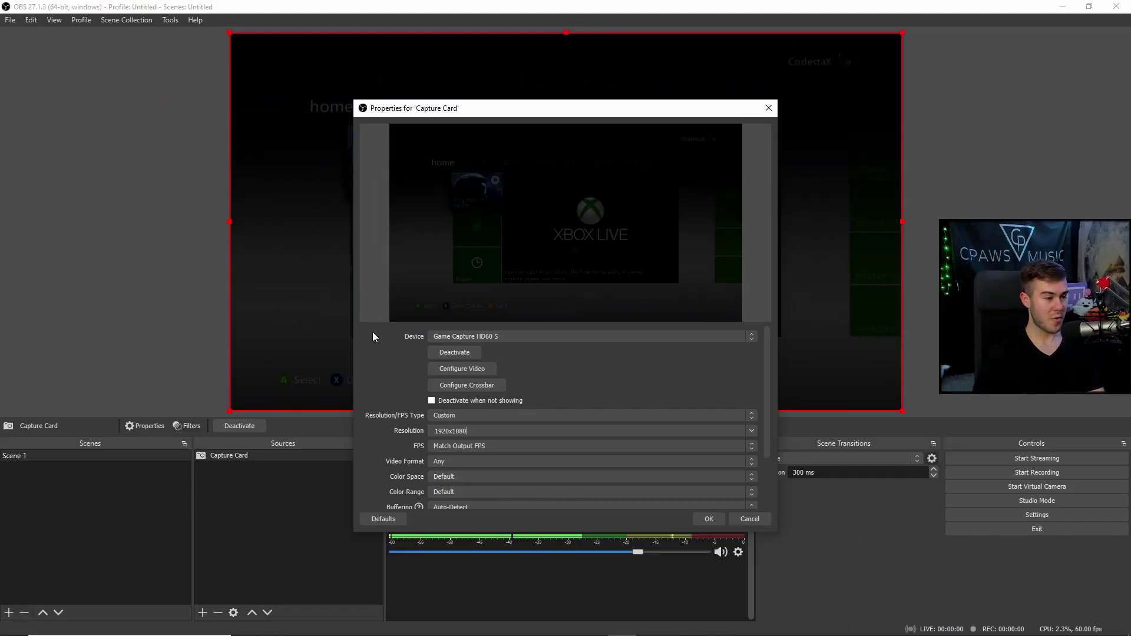
Step: Save the Capture Card settings and add another Video Capture Device source named 'Cam'
{"action": "left_click", "coordinate": [710, 519]}
{"action": "left_click", "coordinate": [302, 484]}
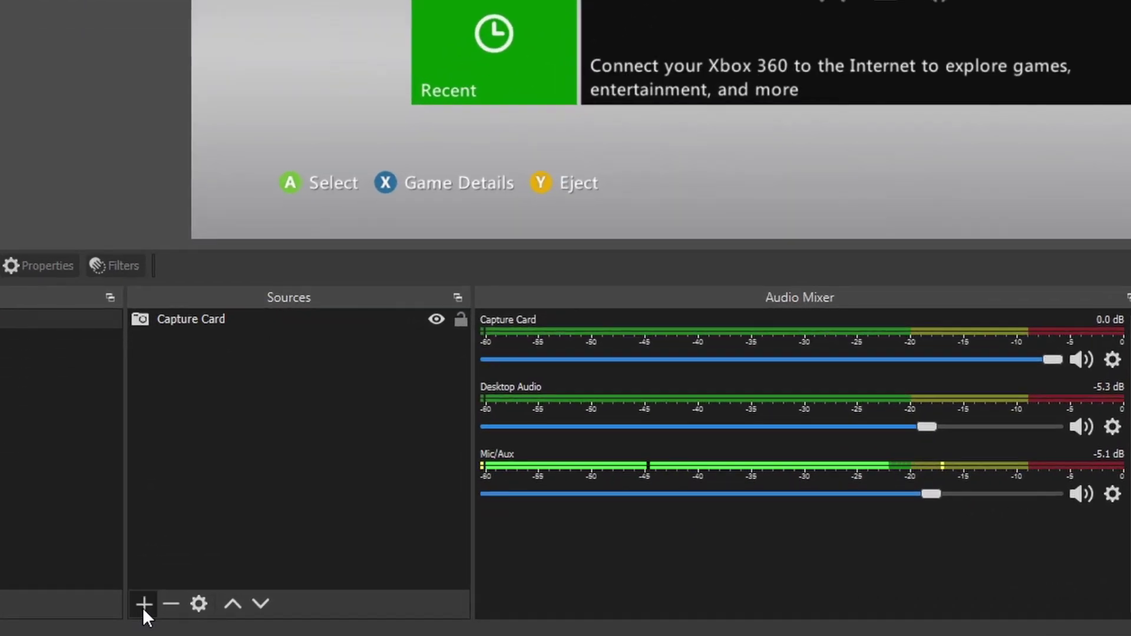
{"action": "left_click", "coordinate": [202, 613]}
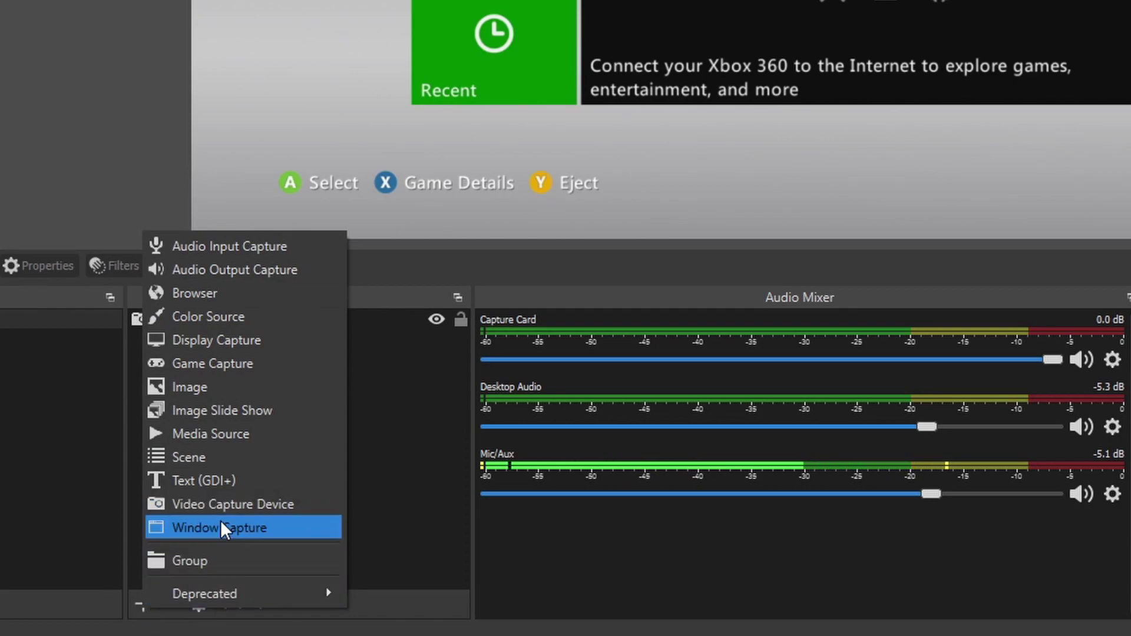
{"action": "left_click", "coordinate": [233, 505]}
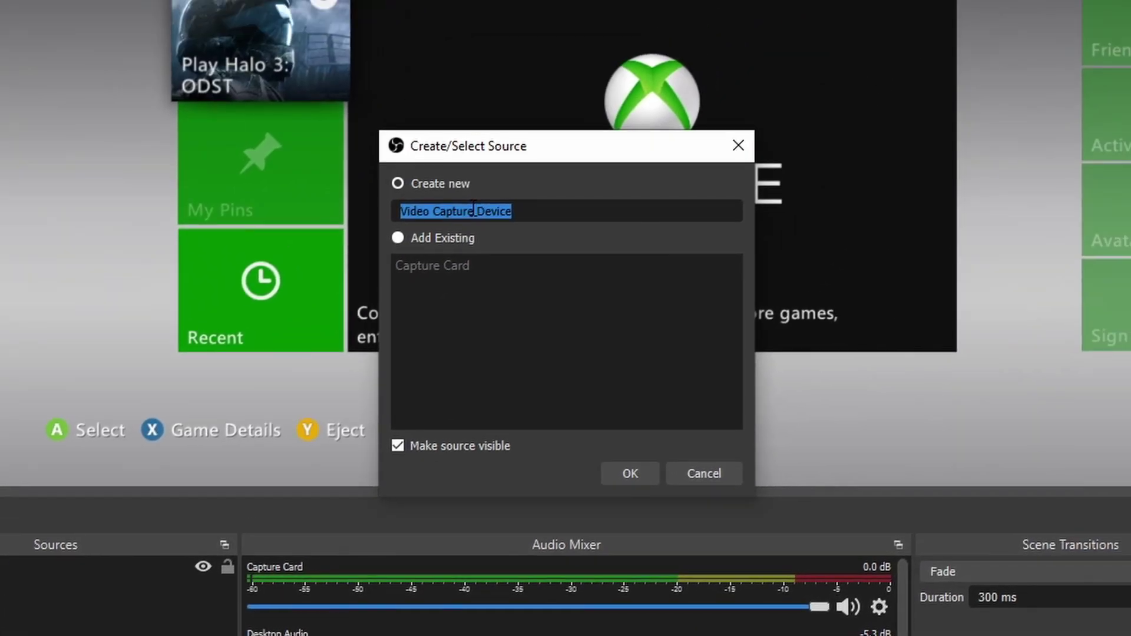
{"action": "type", "text": "Cam"}
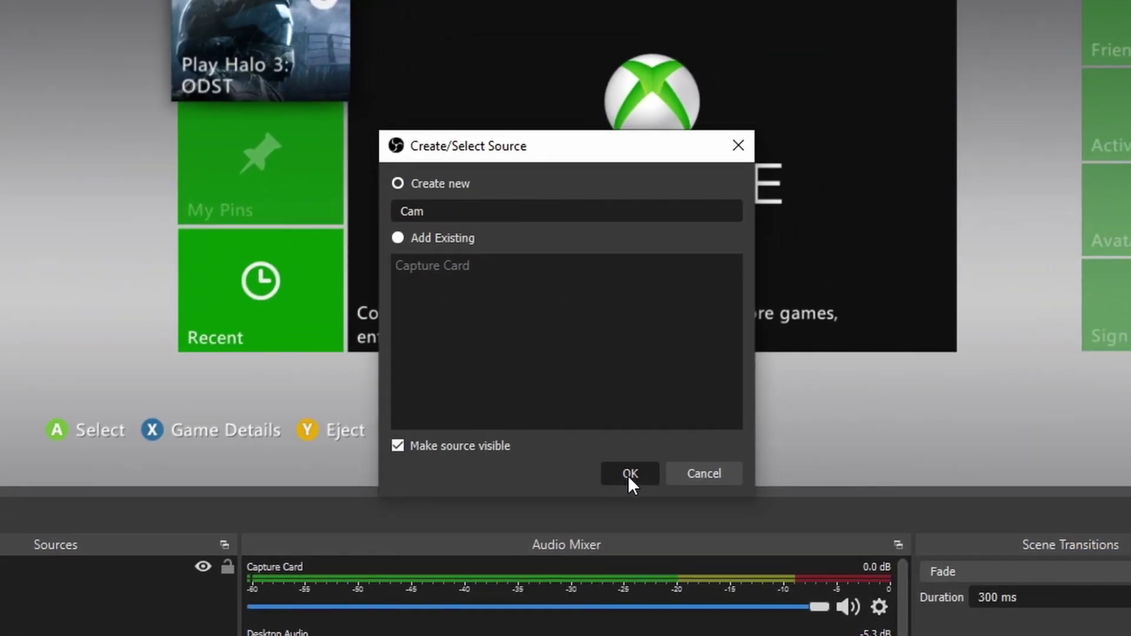
{"action": "left_click", "coordinate": [628, 475]}
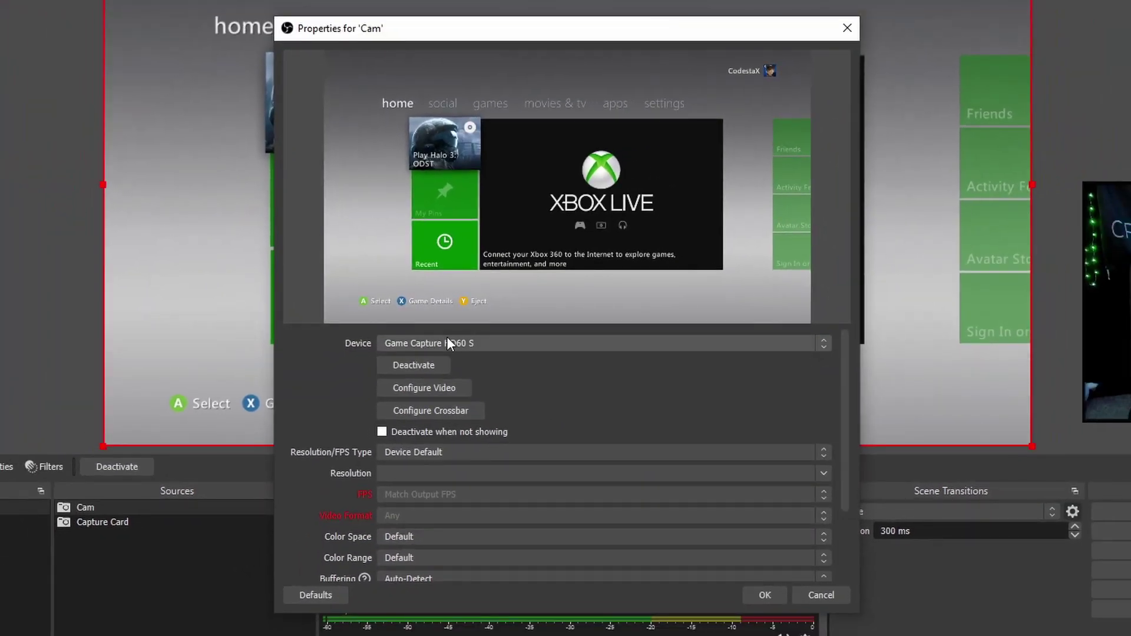
Step: Set Cam to the HD Pro Webcam C920 at custom 1920x1080 and save
{"action": "left_click", "coordinate": [460, 342]}
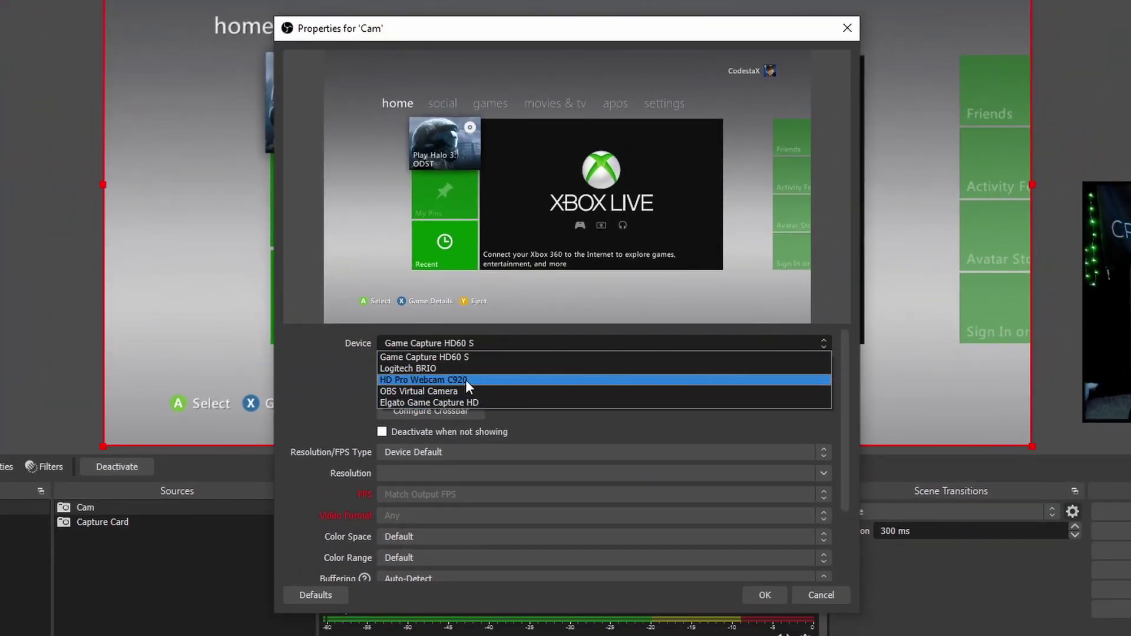
{"action": "left_click", "coordinate": [482, 381]}
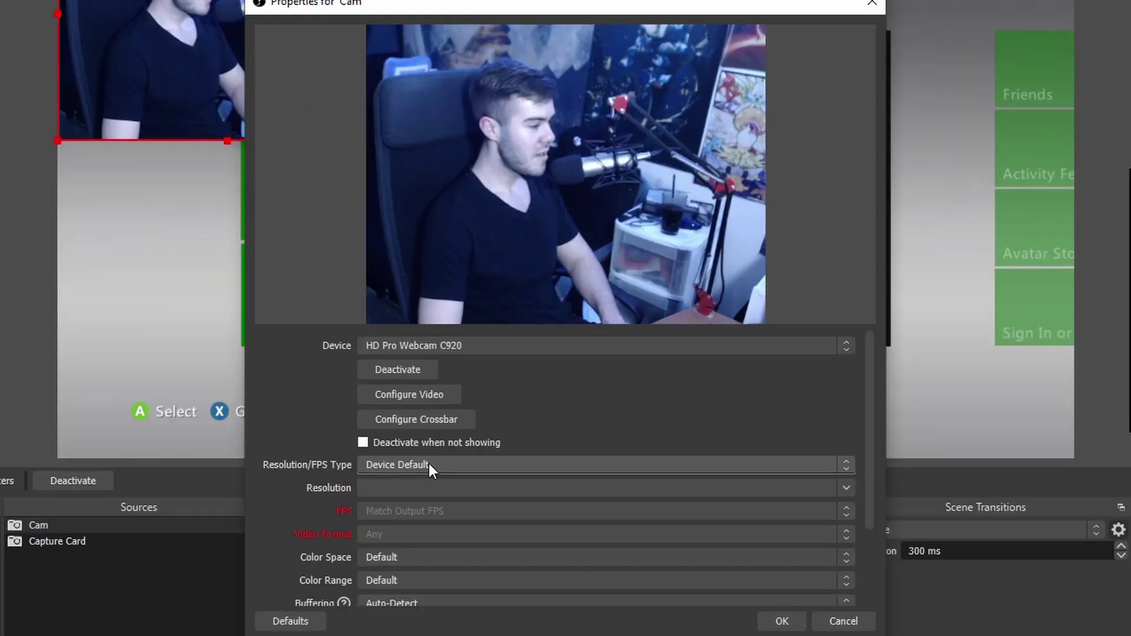
{"action": "left_click", "coordinate": [429, 464]}
{"action": "left_click", "coordinate": [435, 489]}
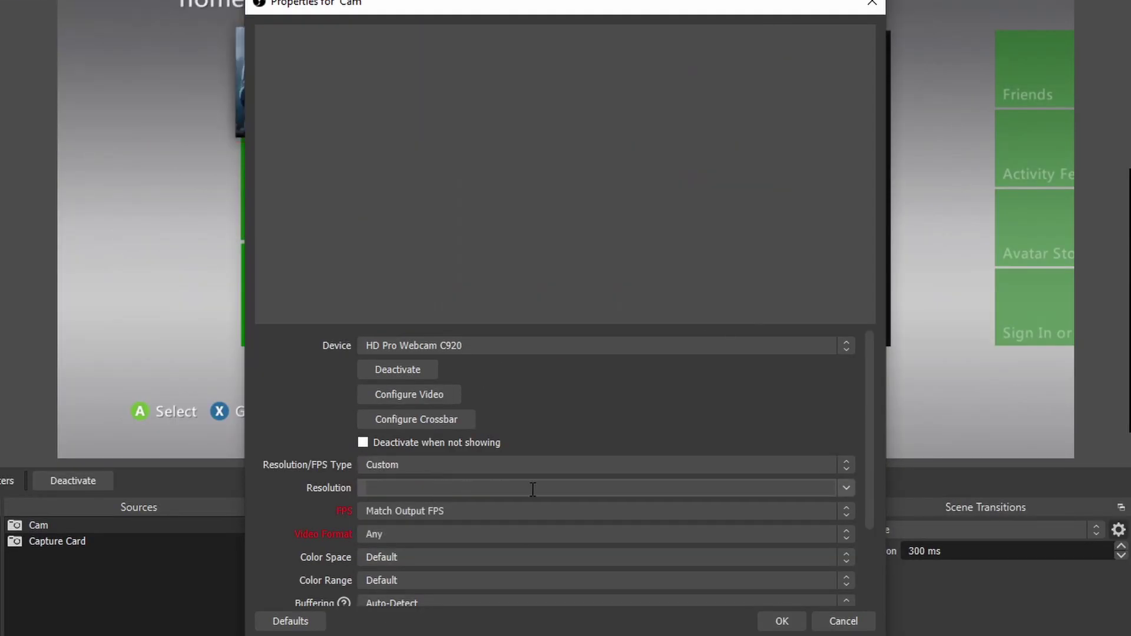
{"action": "left_click", "coordinate": [843, 491]}
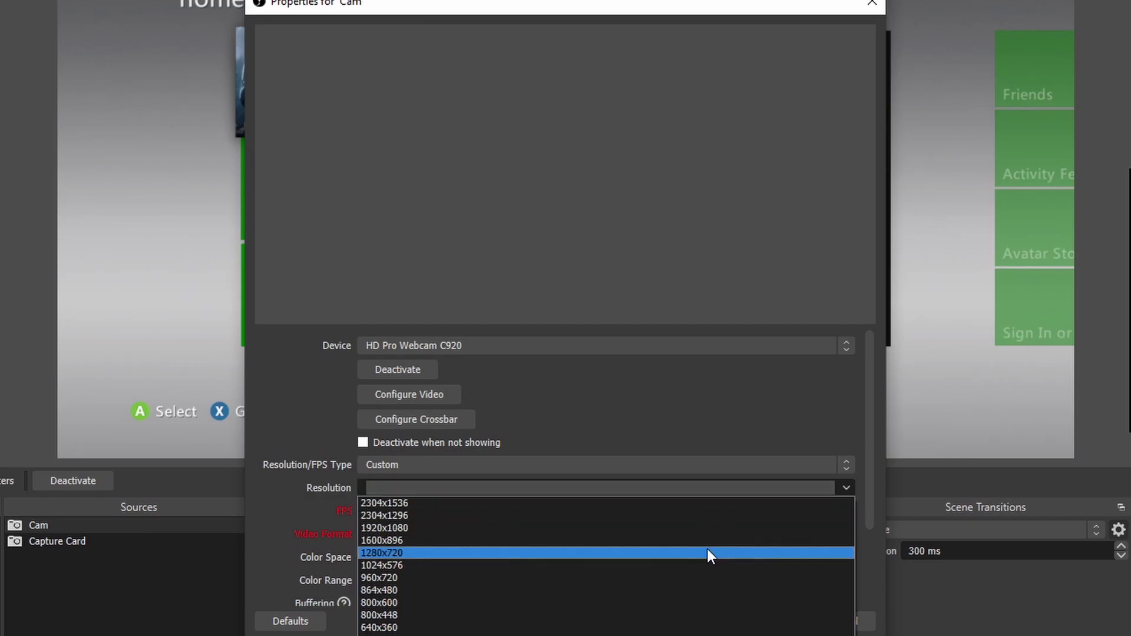
{"action": "left_click", "coordinate": [430, 528]}
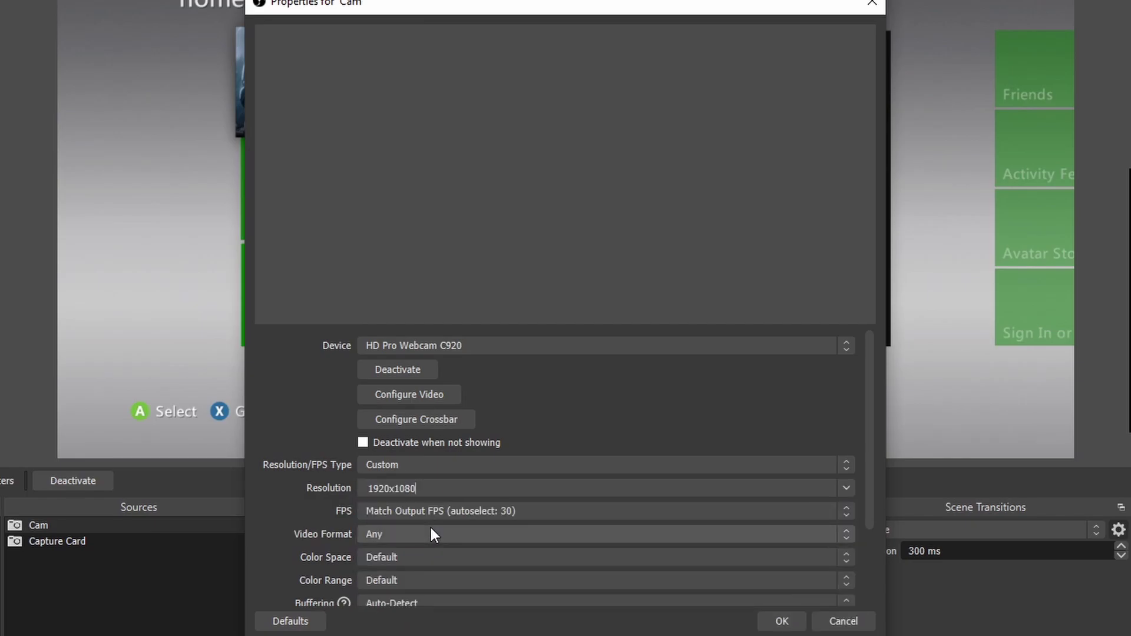
{"action": "left_click", "coordinate": [790, 623]}
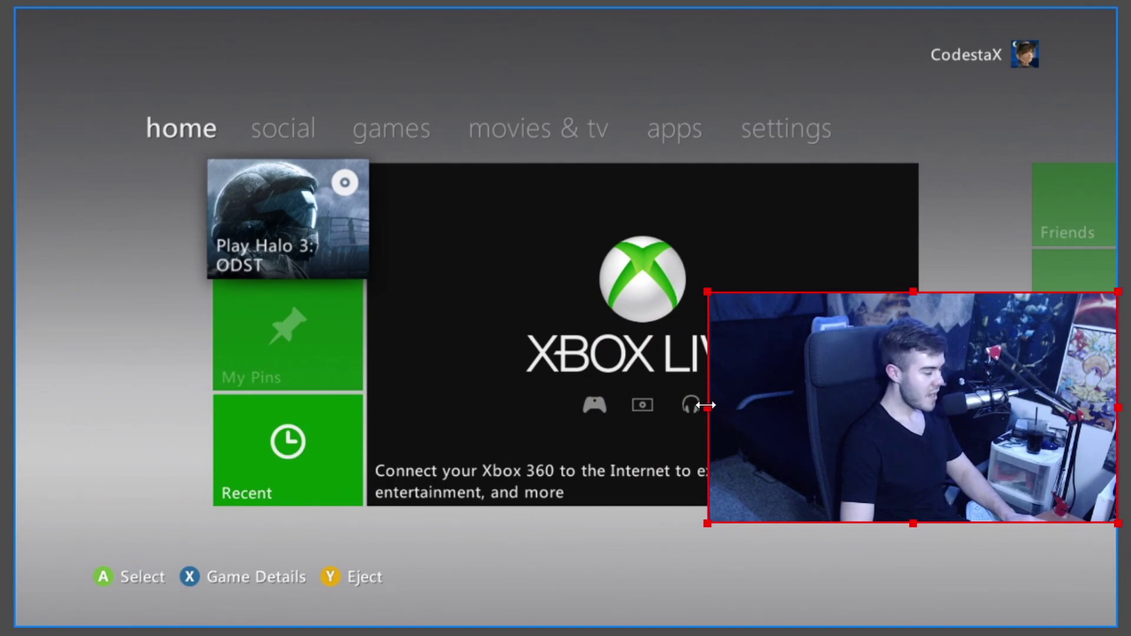
Step: Crop the webcam's left and right sides, then keep Cam layered above Capture Card
{"action": "left_click_drag", "start_coordinate": [705, 405], "coordinate": [787, 407]}
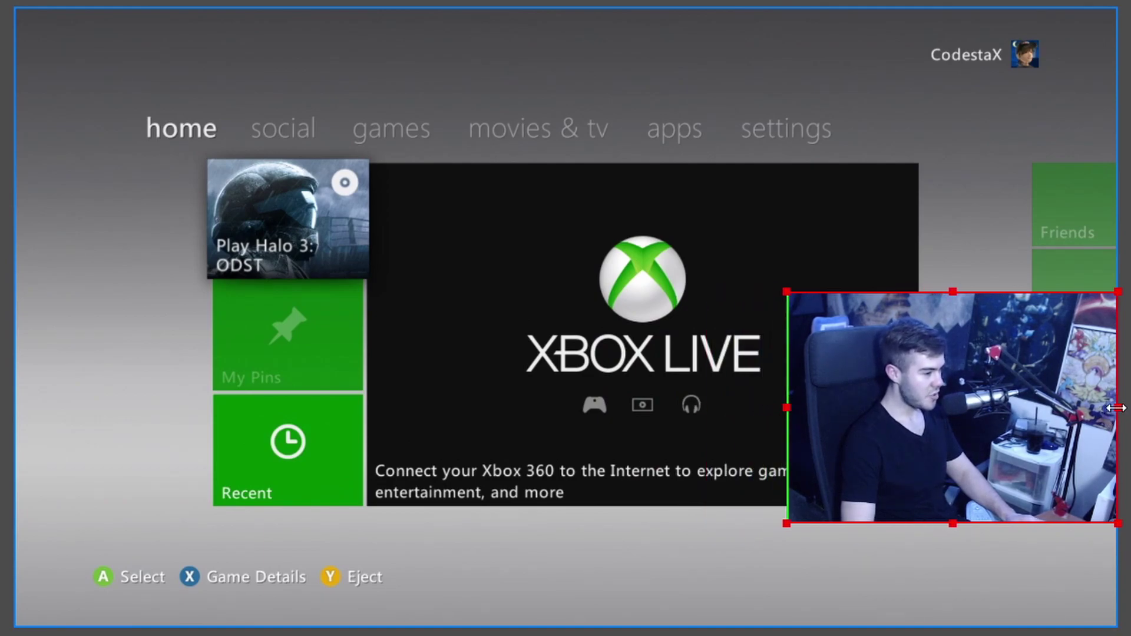
{"action": "left_click_drag", "start_coordinate": [1115, 408], "coordinate": [1079, 408]}
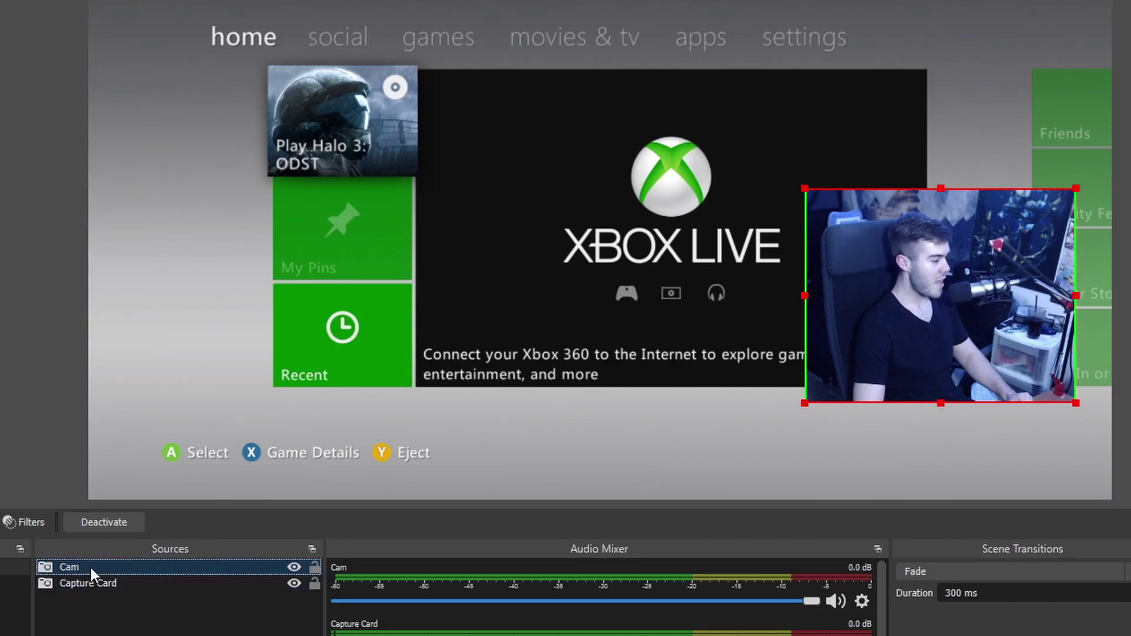
{"action": "left_click_drag", "start_coordinate": [89, 579], "coordinate": [87, 605]}
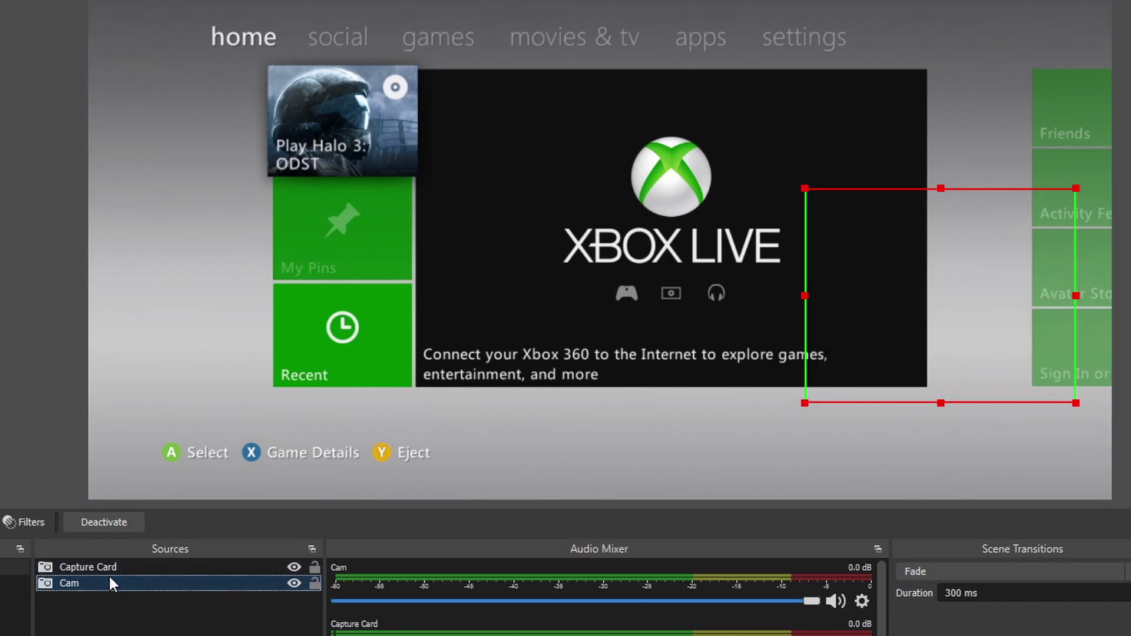
{"action": "left_click_drag", "start_coordinate": [93, 579], "coordinate": [97, 562]}
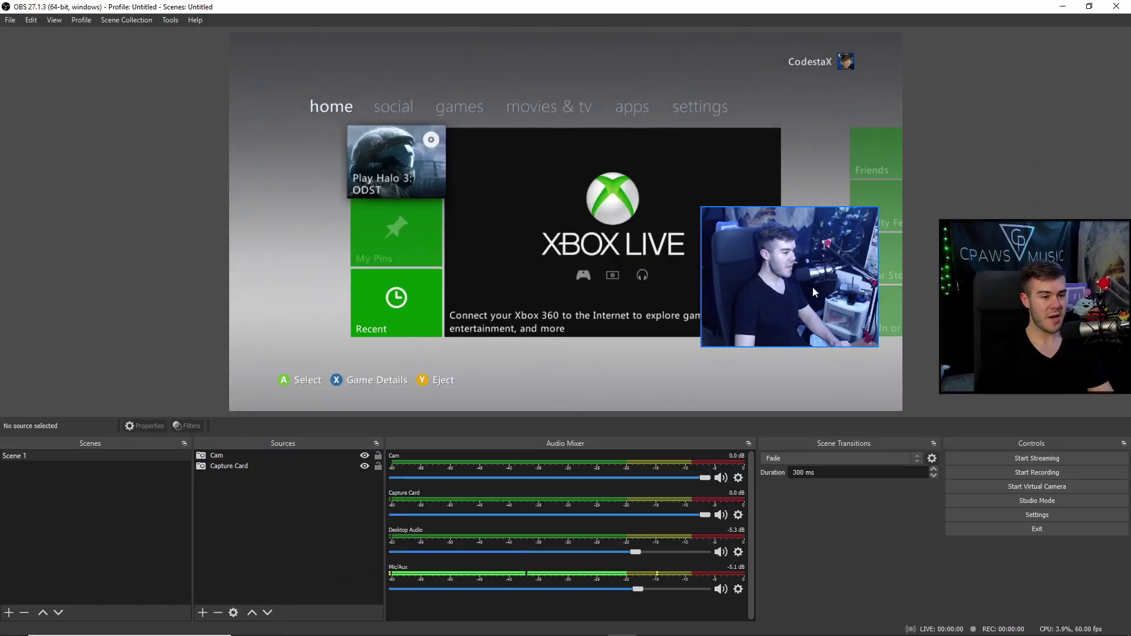
Step: Move and shrink the webcam into the bottom-right corner; lower Capture Card audio to -8.6 dB
{"action": "left_click_drag", "start_coordinate": [815, 292], "coordinate": [839, 356]}
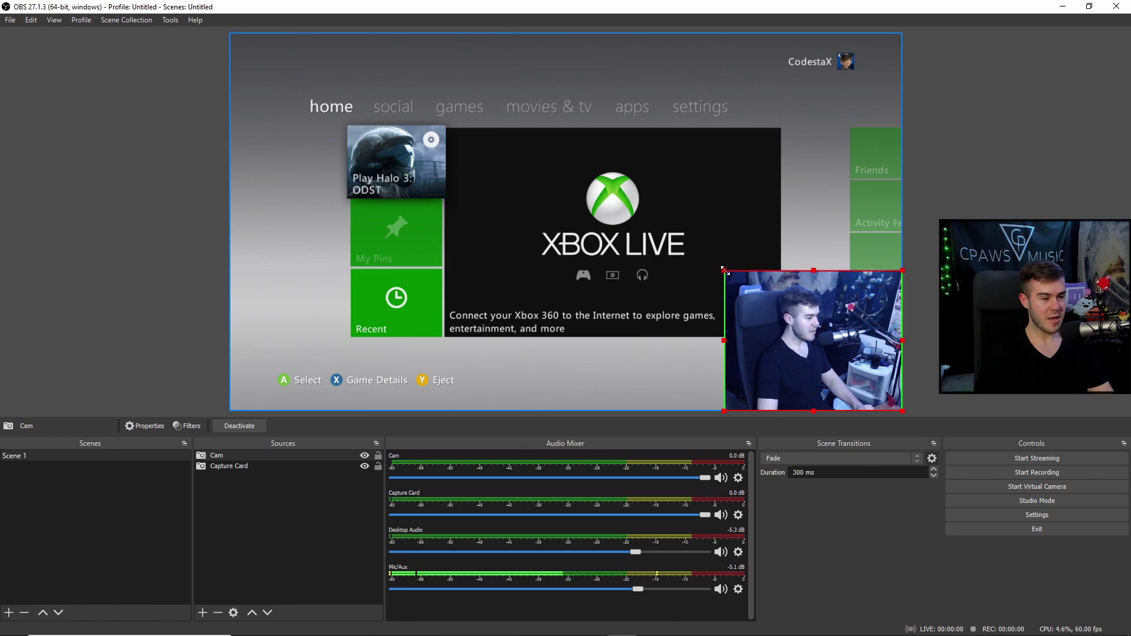
{"action": "left_click_drag", "start_coordinate": [725, 271], "coordinate": [773, 309]}
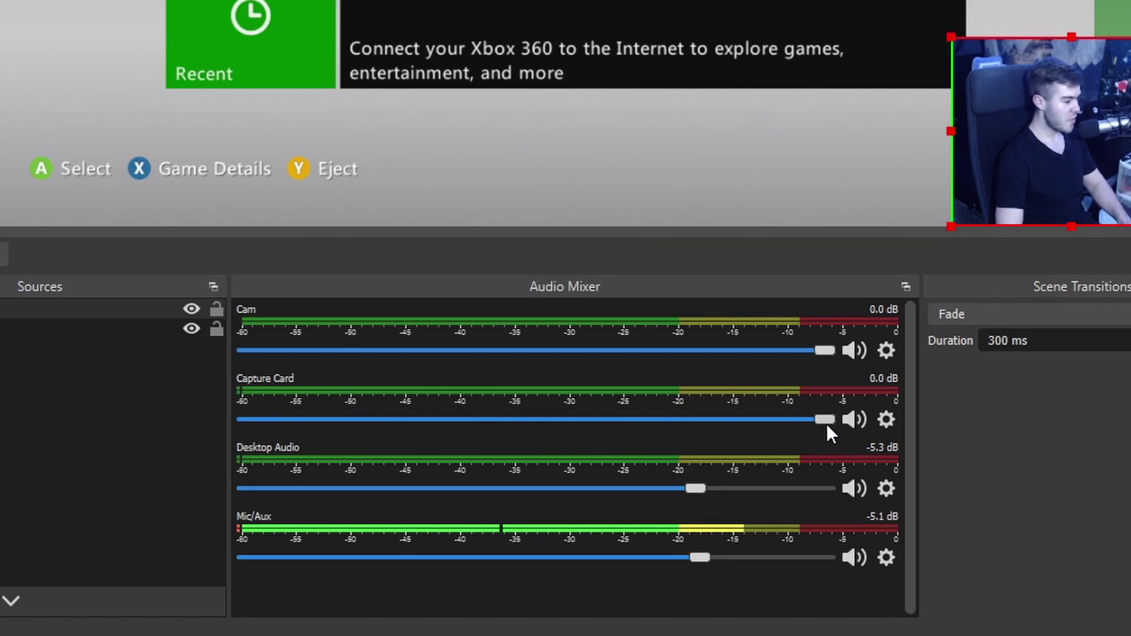
{"action": "left_click_drag", "start_coordinate": [826, 422], "coordinate": [736, 422]}
{"action": "left_click_drag", "start_coordinate": [652, 419], "coordinate": [646, 422]}
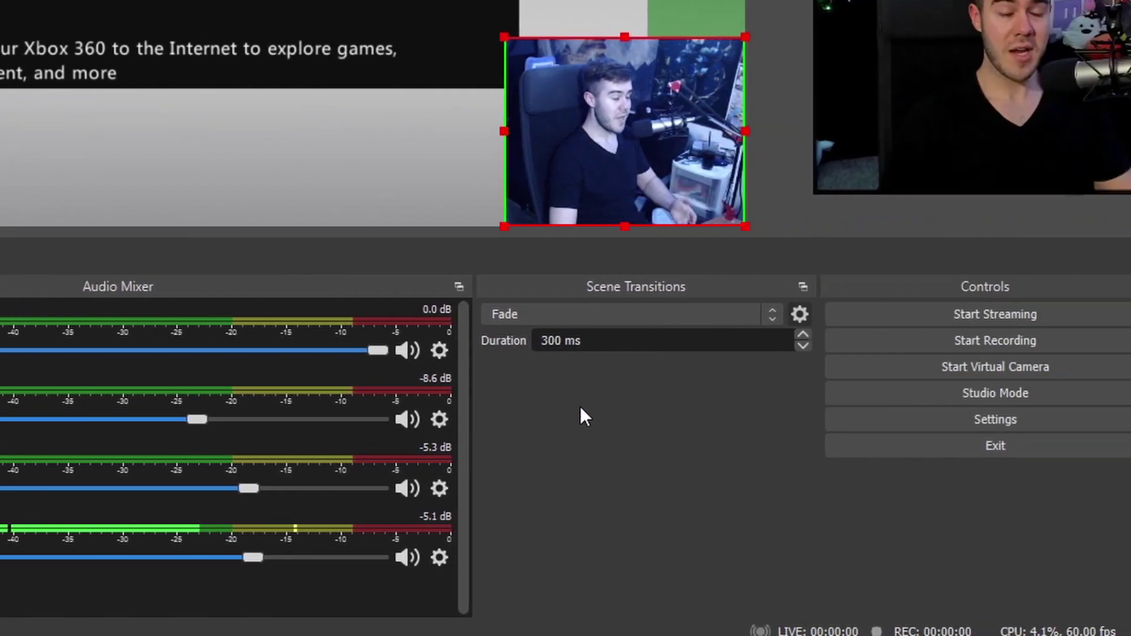
Step: In Audio settings, keep Line (AudioBox USB 96) as mic and Speakers (AudioBox USB 96) as desktop audio
{"action": "left_click", "coordinate": [991, 421]}
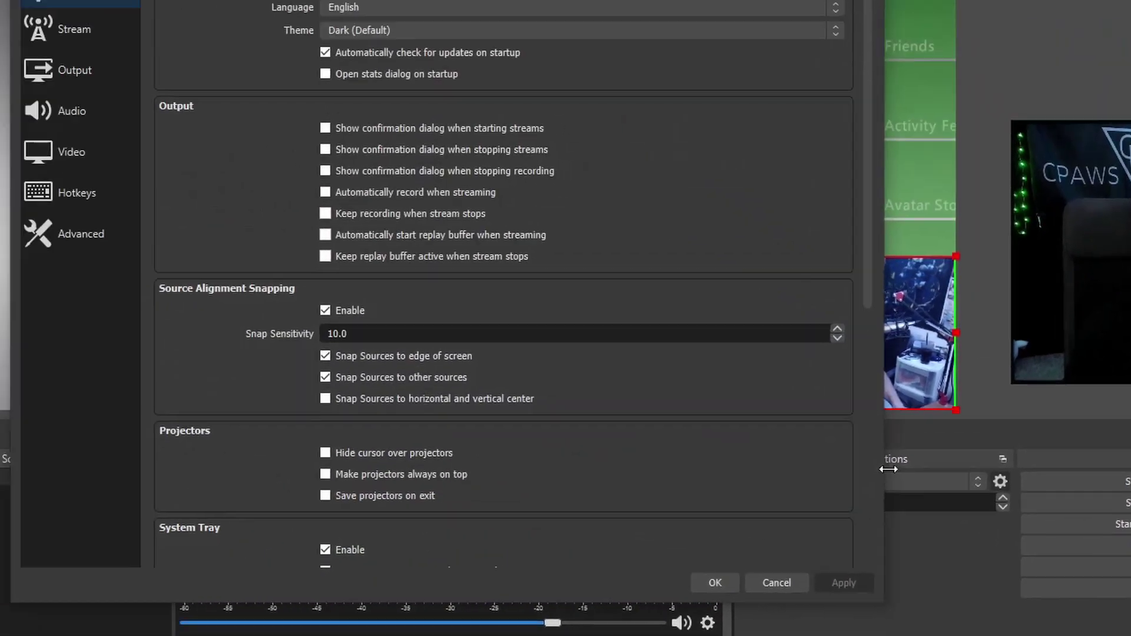
{"action": "left_click", "coordinate": [130, 120]}
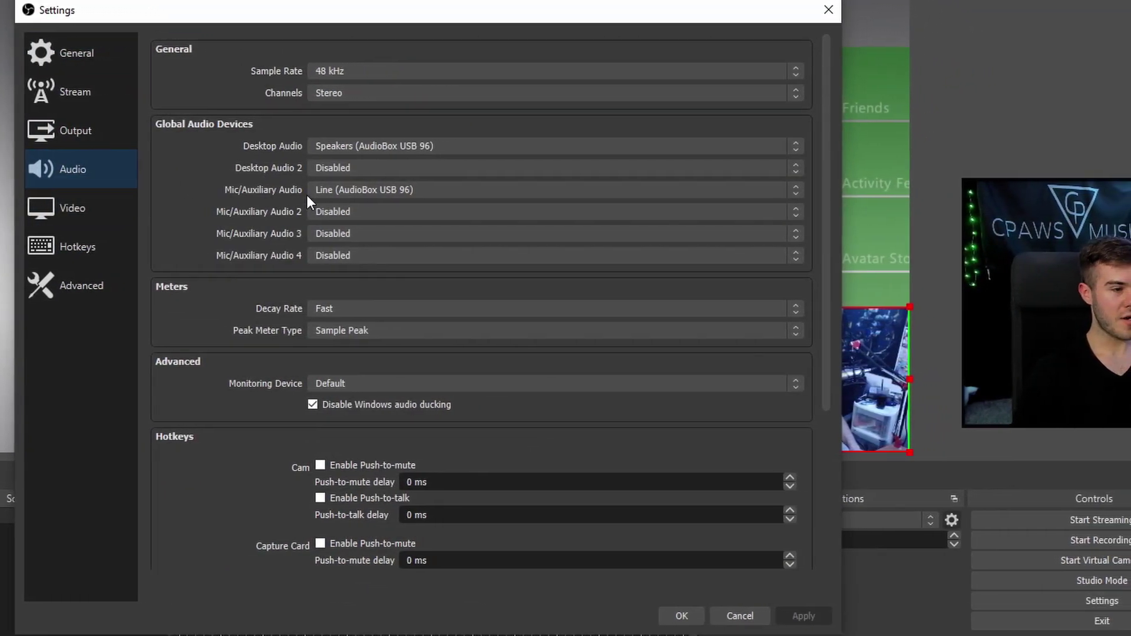
{"action": "left_click", "coordinate": [347, 189]}
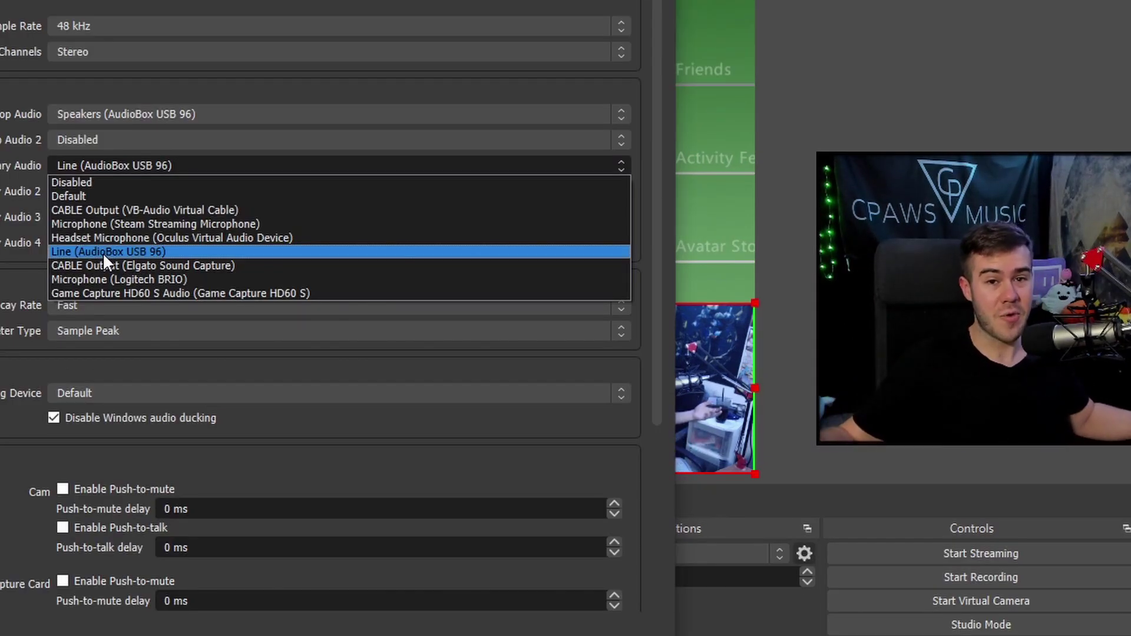
{"action": "left_click", "coordinate": [102, 252]}
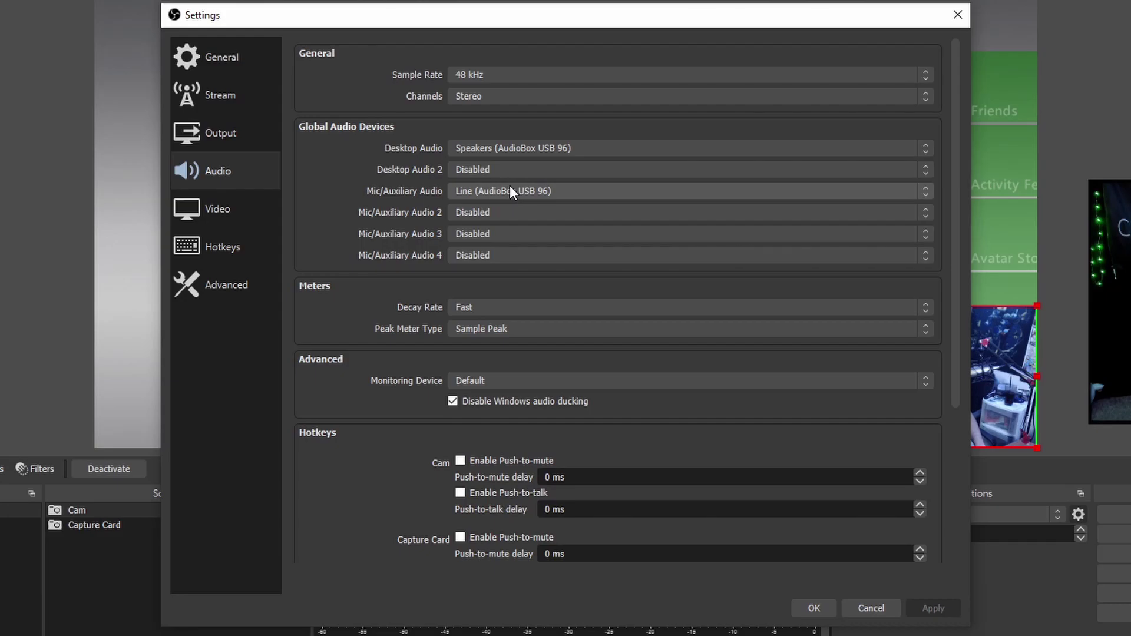
{"action": "left_click", "coordinate": [483, 149]}
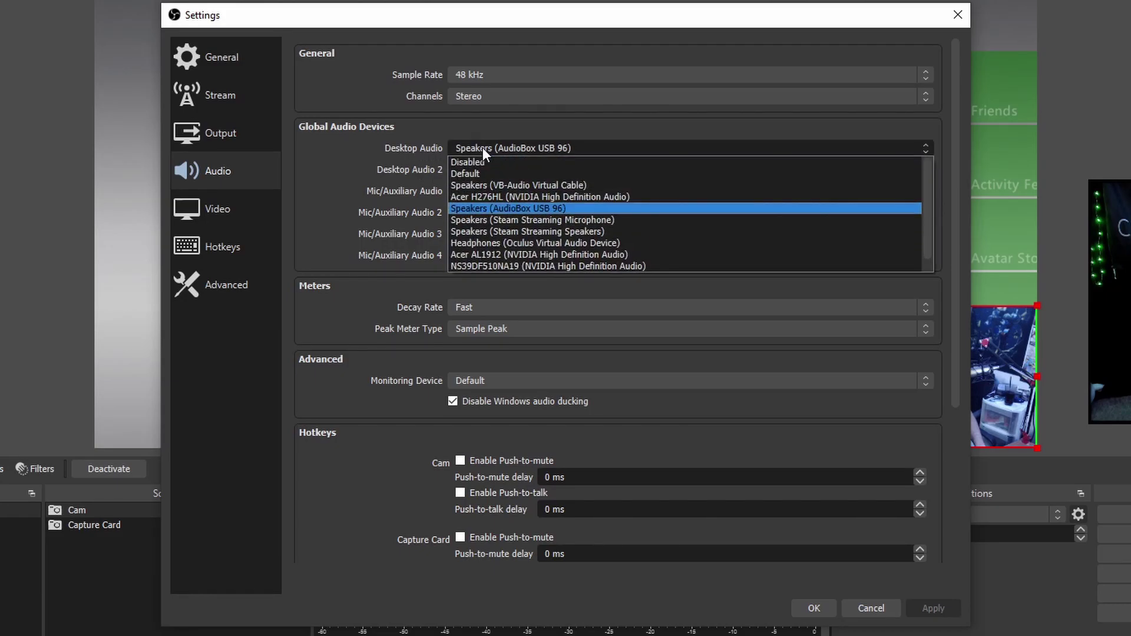
{"action": "left_click", "coordinate": [505, 211]}
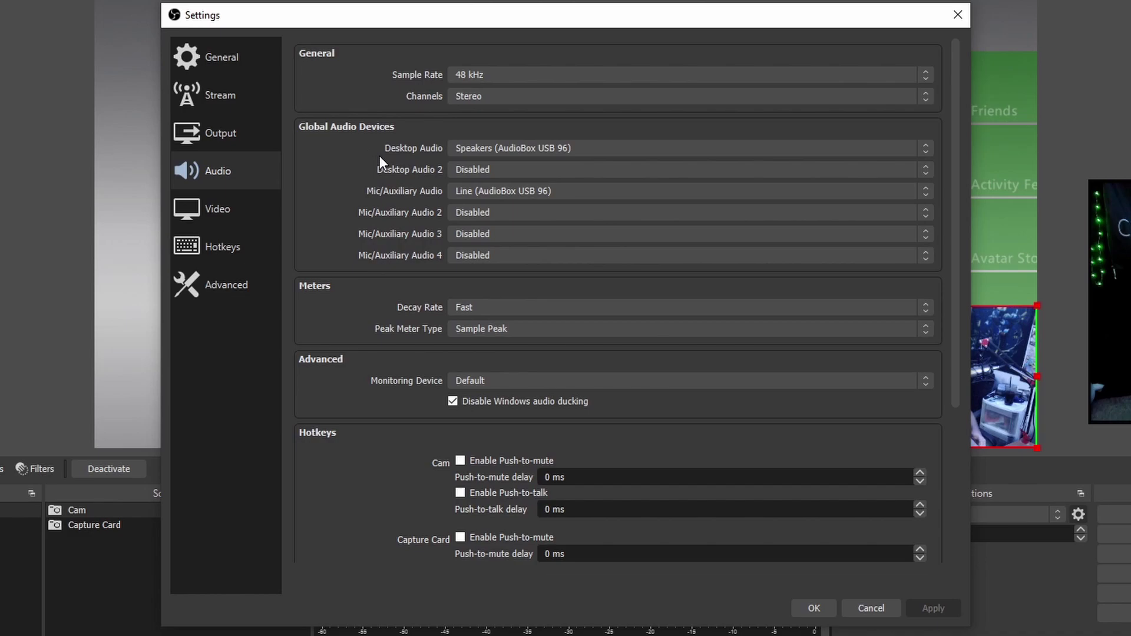
Step: Keep Advanced output mode and confirm recordings save to E:/Videos/OBS STUDIO RECORDINGS
{"action": "left_click", "coordinate": [239, 133]}
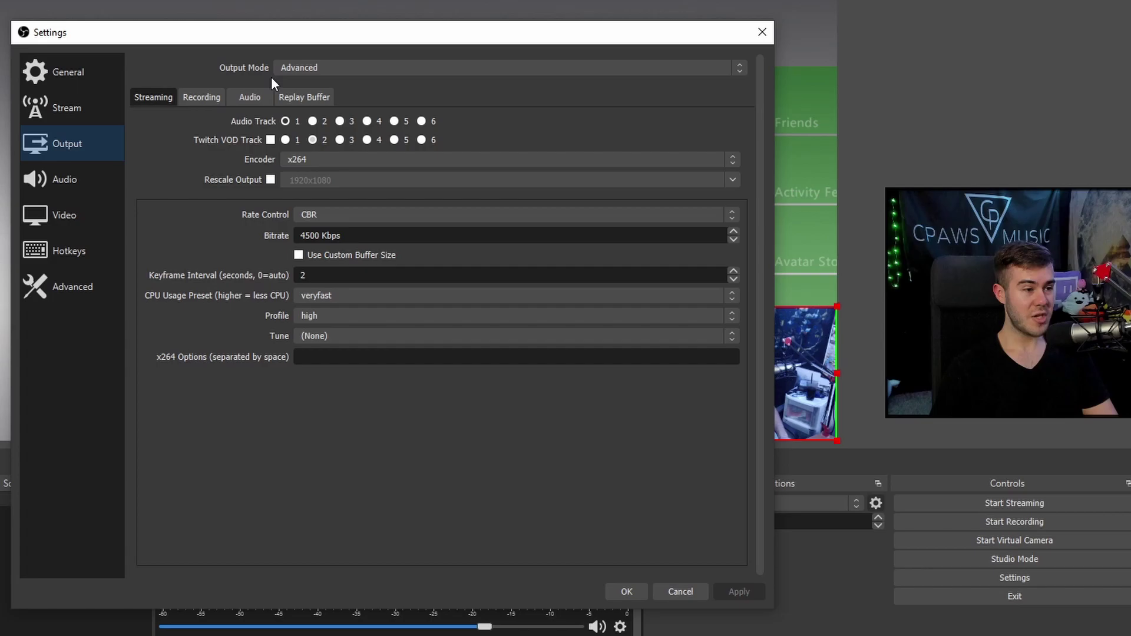
{"action": "left_click", "coordinate": [485, 55]}
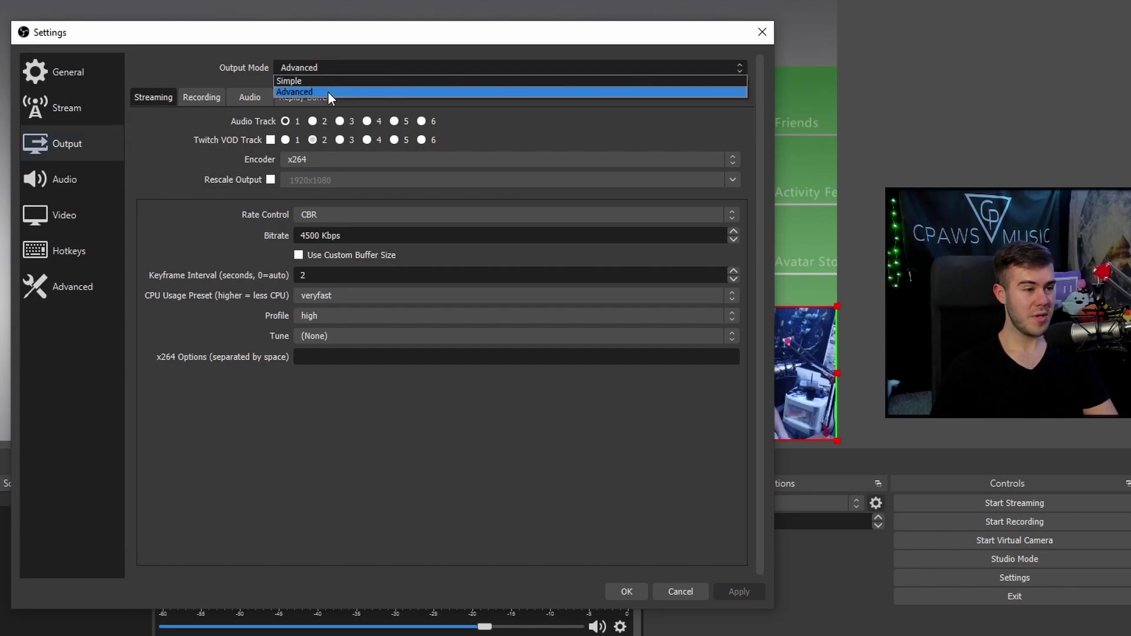
{"action": "left_click", "coordinate": [327, 90]}
{"action": "left_click", "coordinate": [205, 98]}
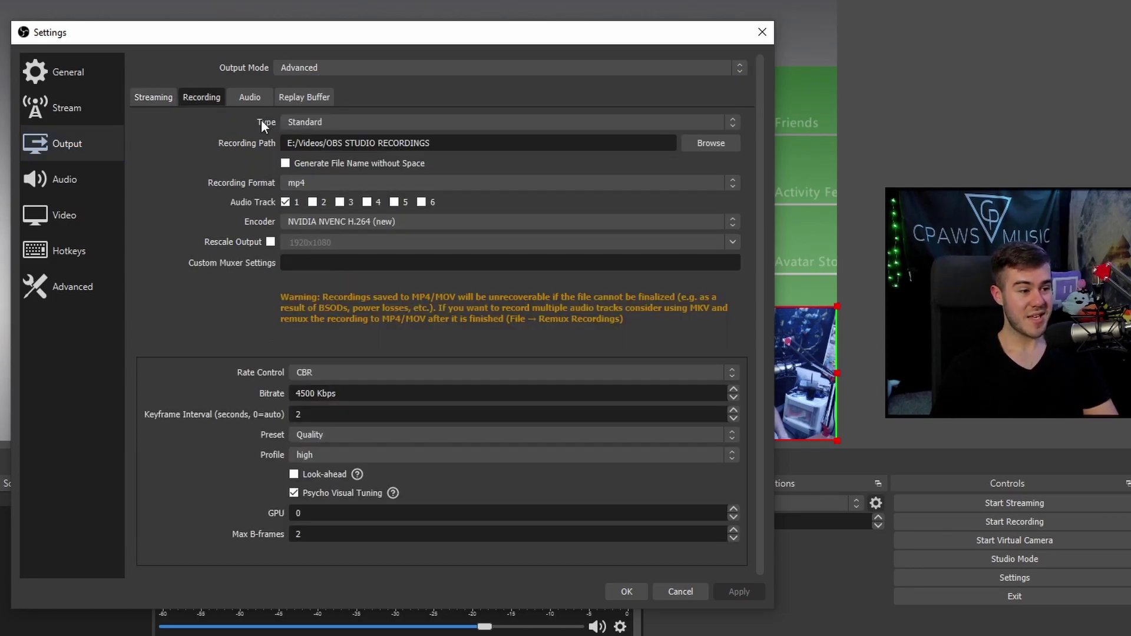
{"action": "left_click", "coordinate": [710, 147]}
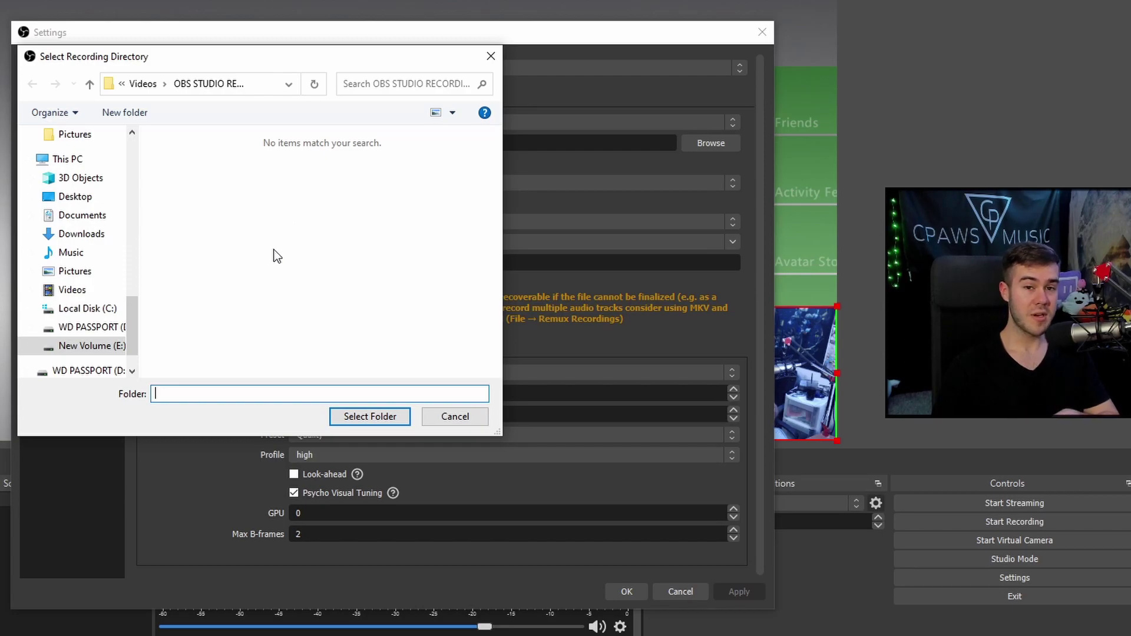
{"action": "key", "text": "Return"}
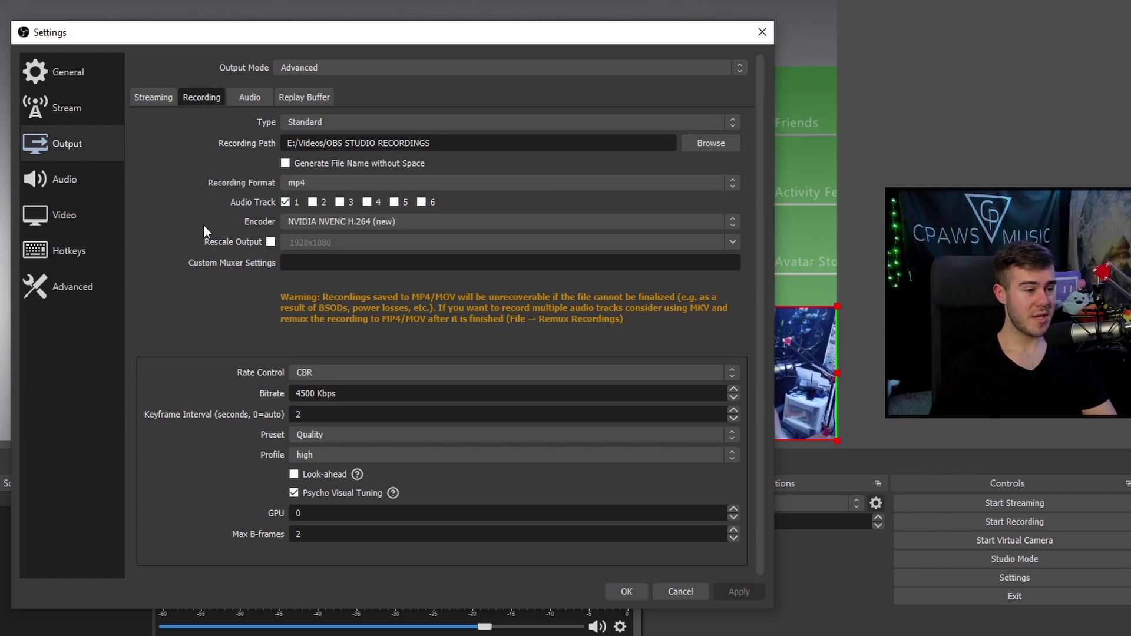
{"action": "left_click", "coordinate": [321, 224]}
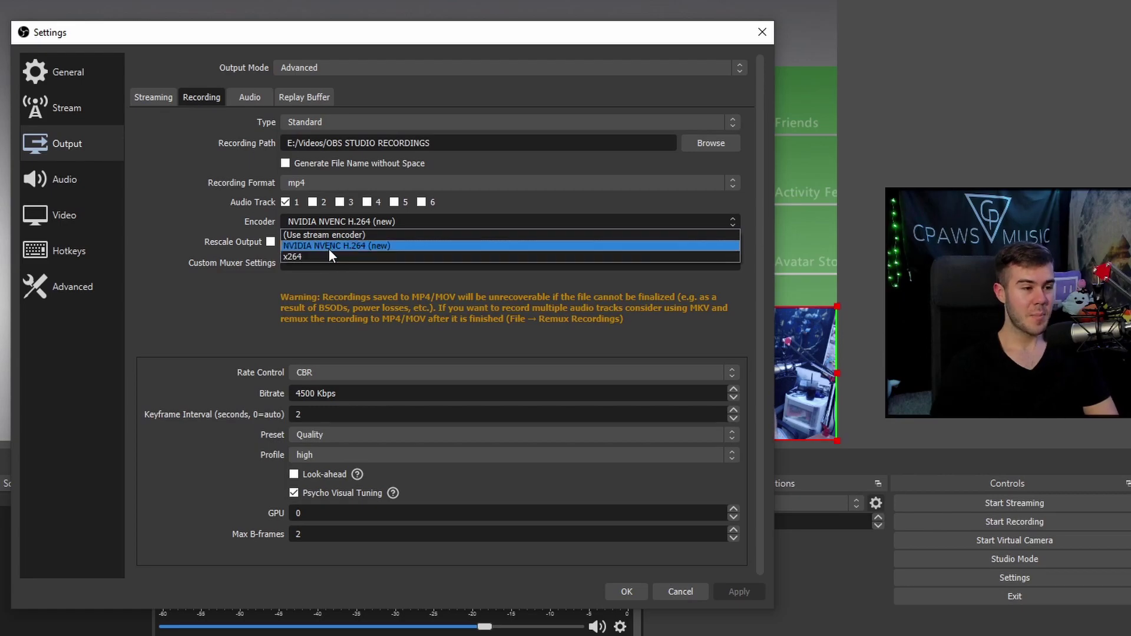
{"action": "left_click", "coordinate": [398, 245]}
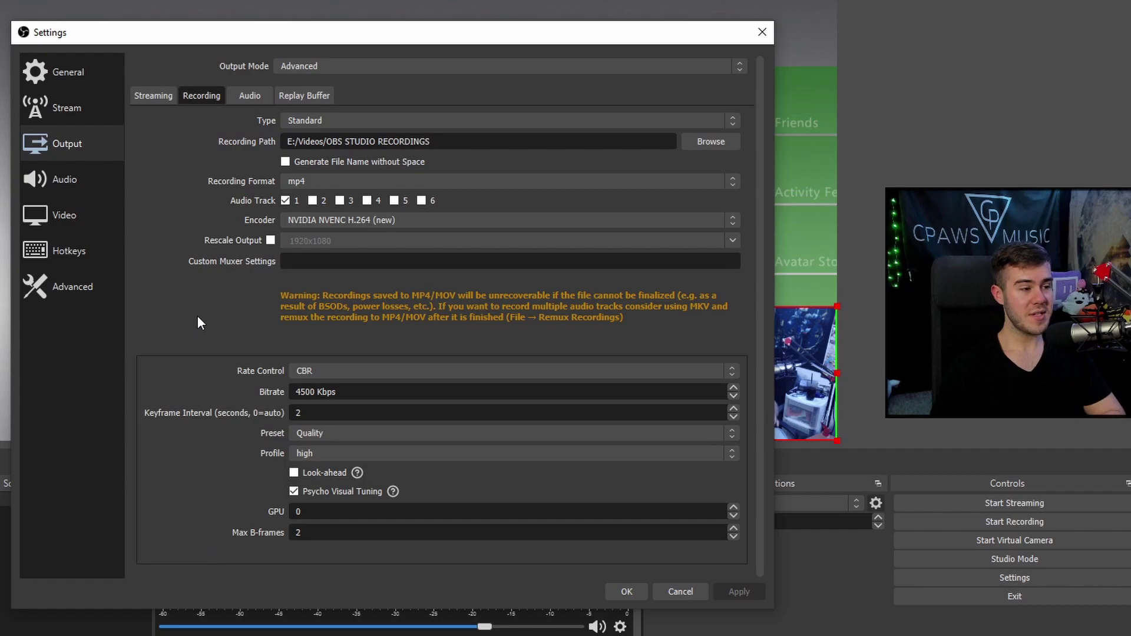
Step: Switch the video output resolution to 1280x720, then back to 1920x1080
{"action": "left_click", "coordinate": [75, 220]}
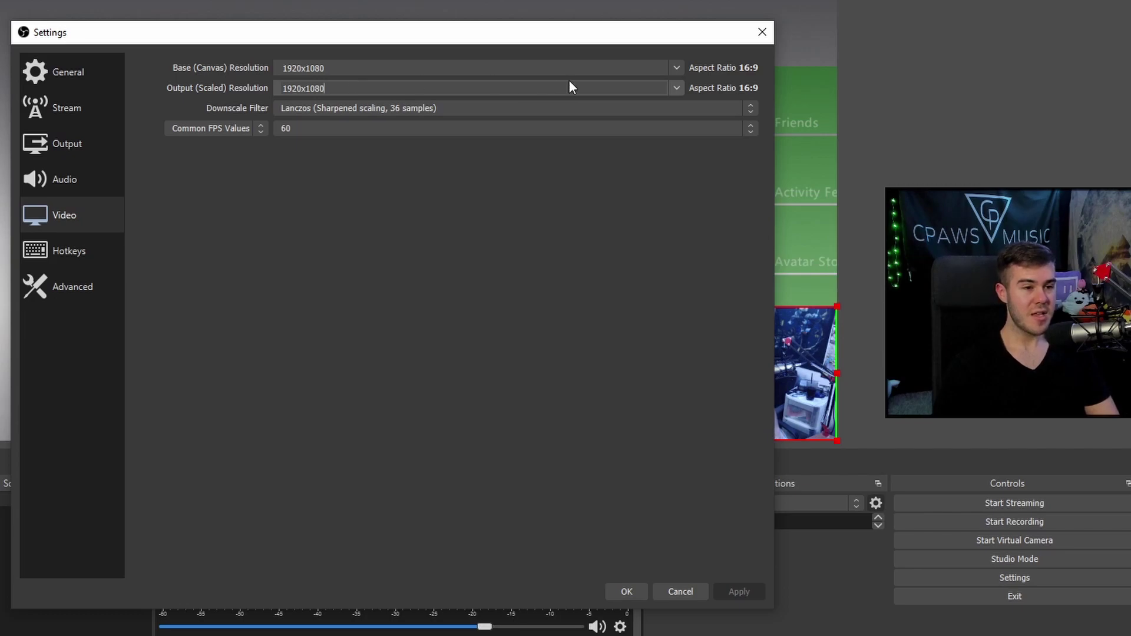
{"action": "left_click", "coordinate": [675, 88]}
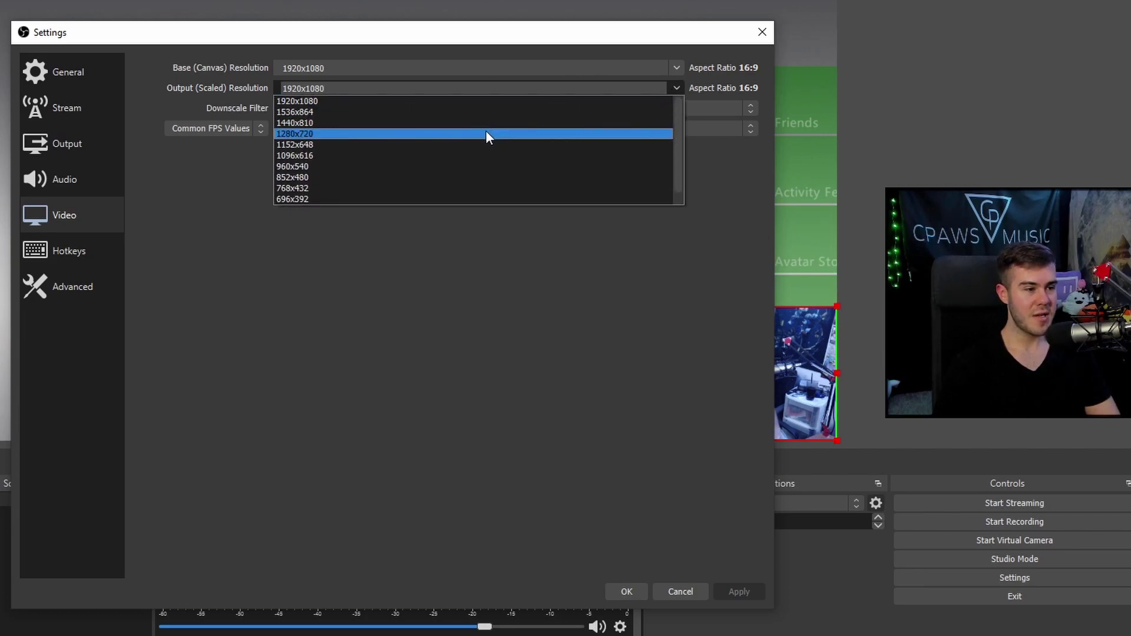
{"action": "left_click", "coordinate": [485, 129]}
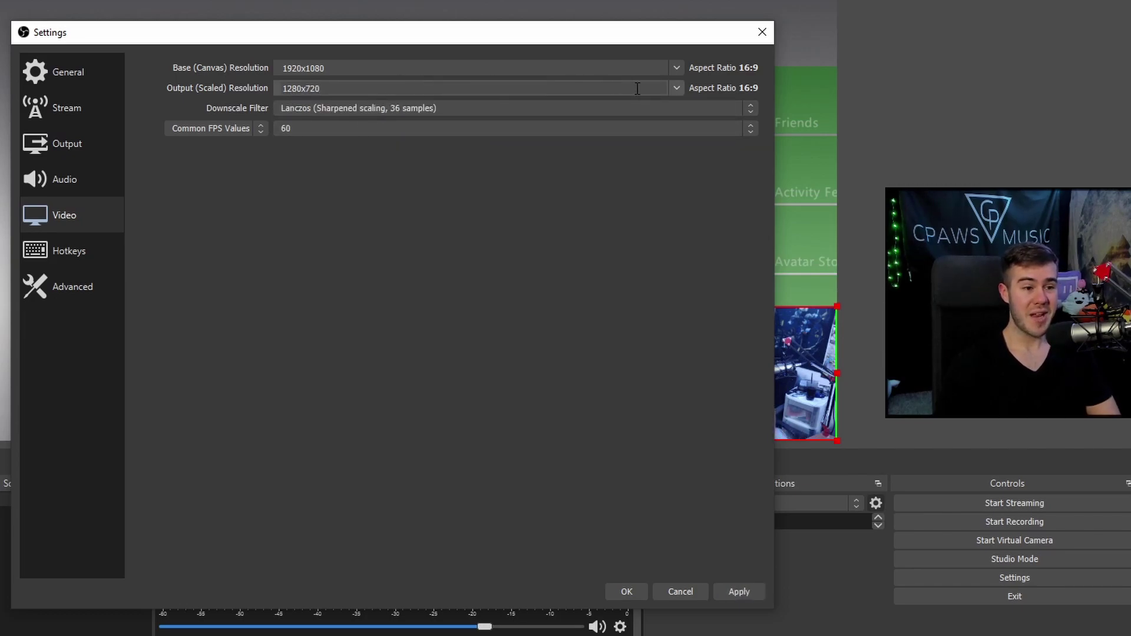
{"action": "left_click", "coordinate": [677, 88]}
{"action": "left_click", "coordinate": [561, 101]}
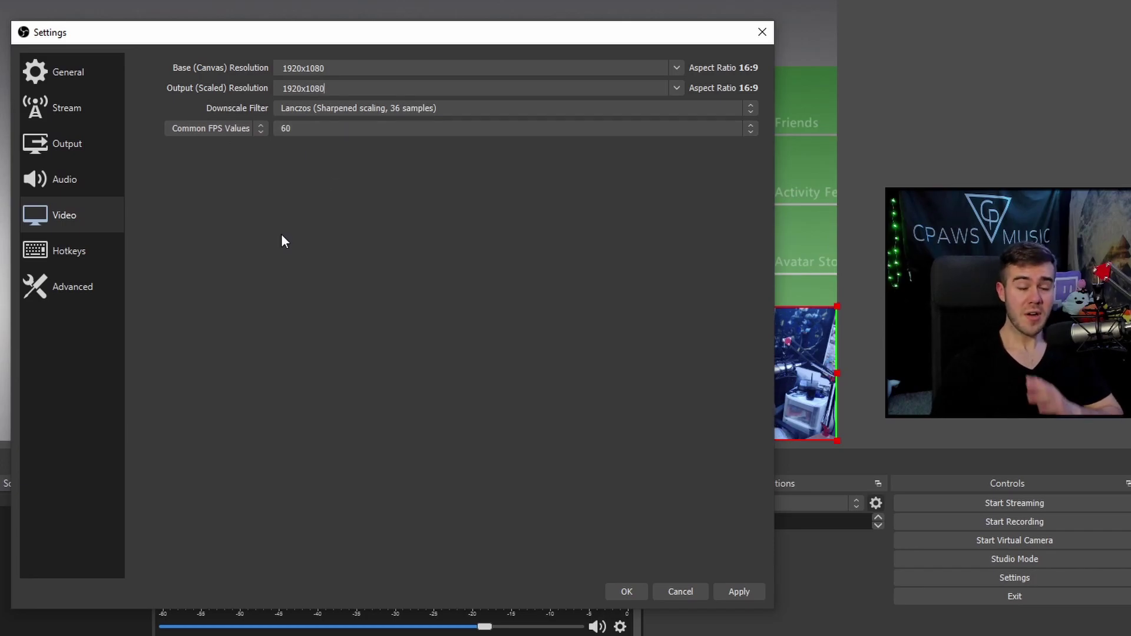
Step: Look over the Stream, Audio, Video and Hotkeys pages, ending on General
{"action": "left_click", "coordinate": [68, 108]}
{"action": "left_click", "coordinate": [76, 180]}
{"action": "left_click", "coordinate": [77, 224]}
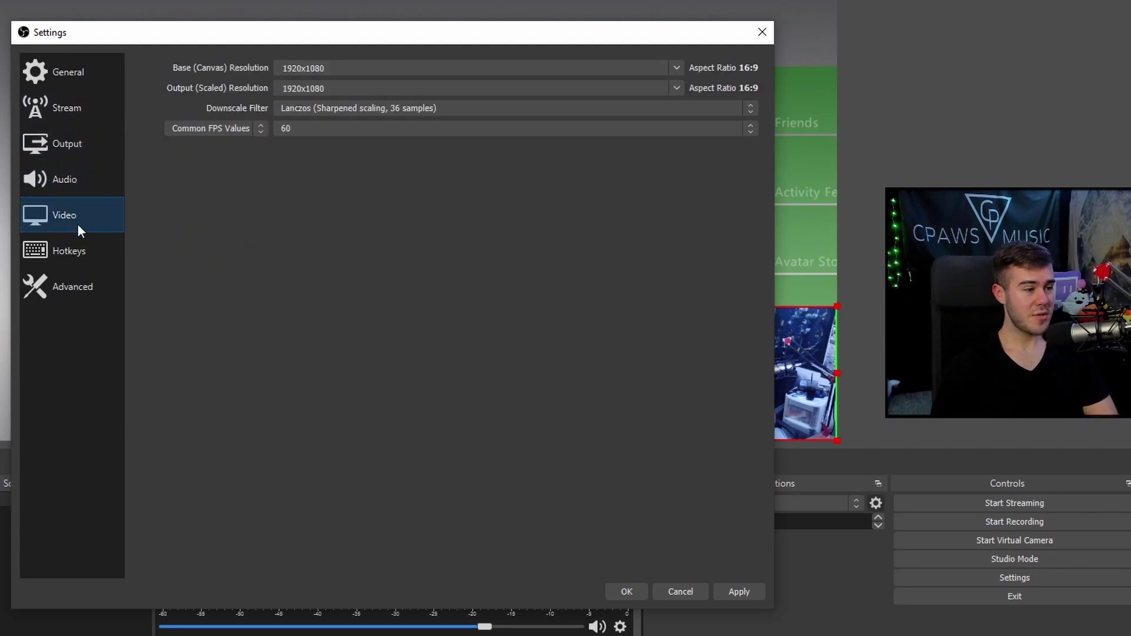
{"action": "left_click", "coordinate": [69, 251]}
{"action": "left_click", "coordinate": [68, 73]}
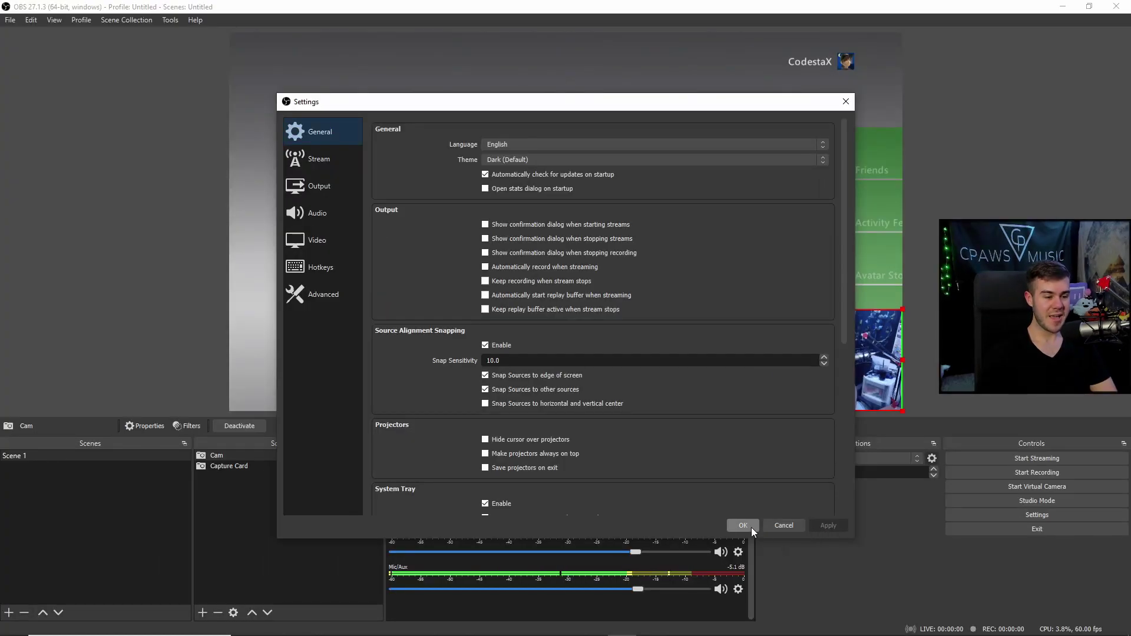
Step: Save and close Settings, then make a roughly 10-second test recording
{"action": "left_click", "coordinate": [627, 591]}
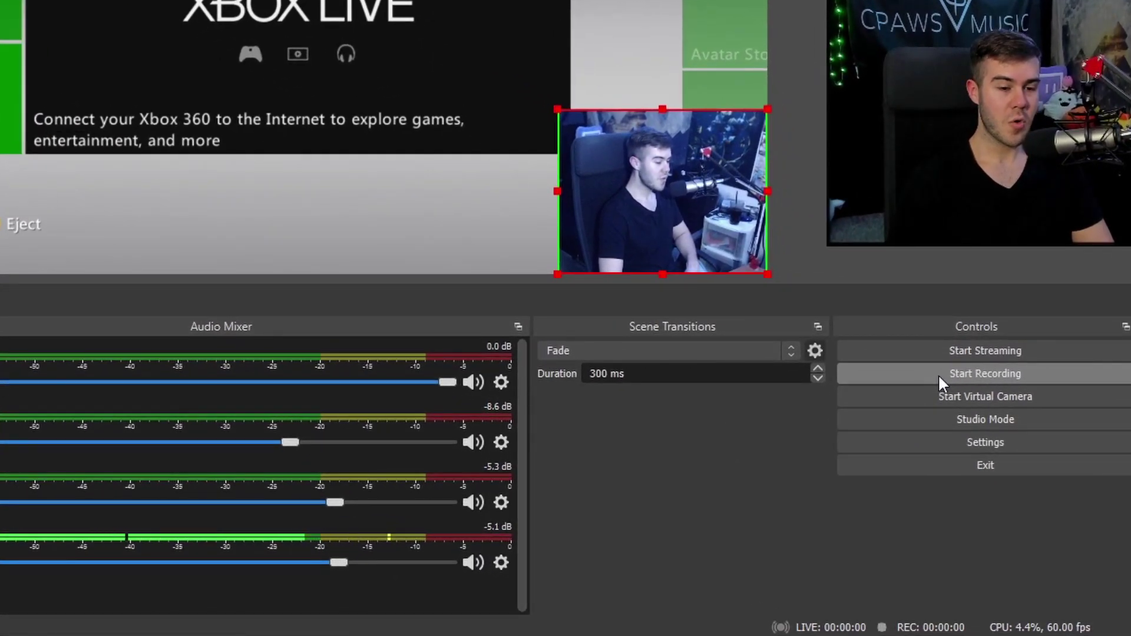
{"action": "left_click", "coordinate": [927, 372]}
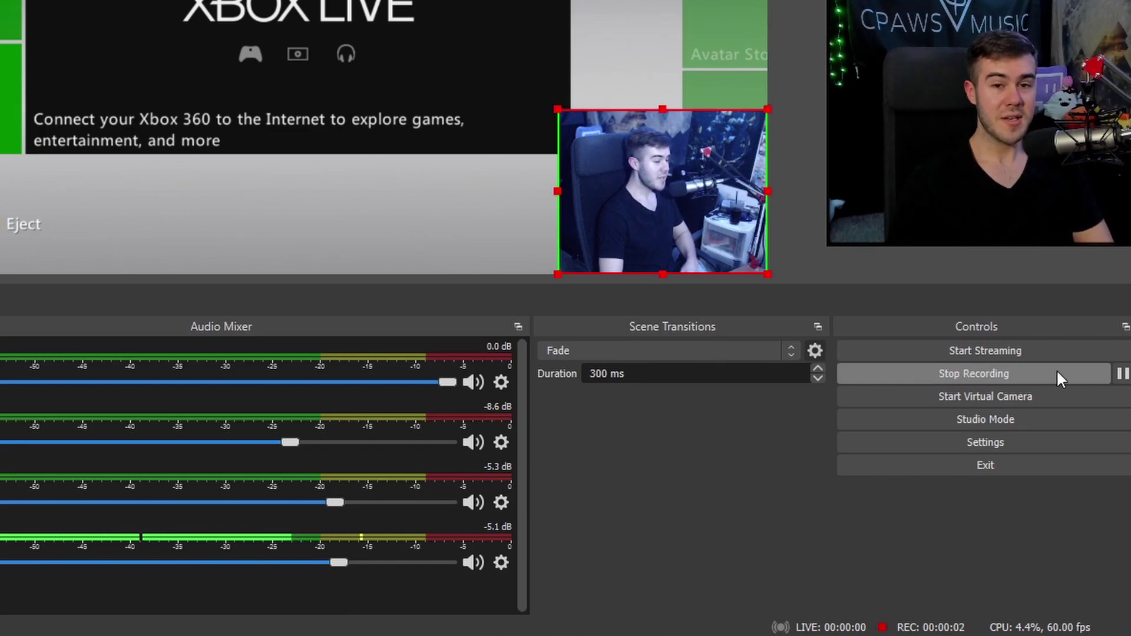
{"action": "mouse_move", "coordinate": [885, 634]}
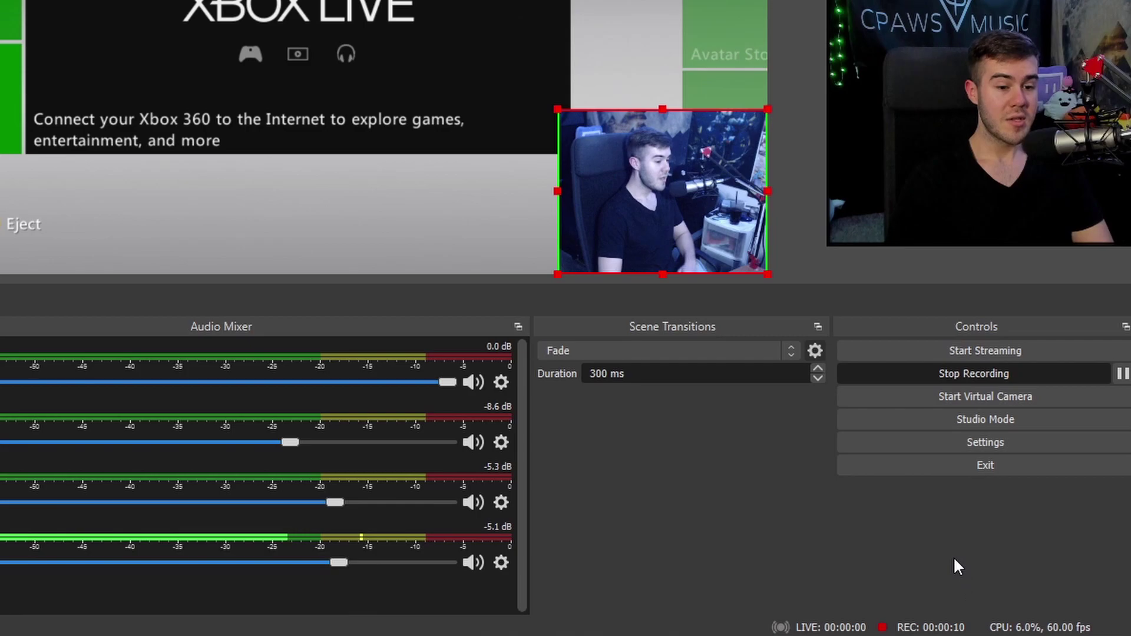
{"action": "left_click", "coordinate": [997, 374]}
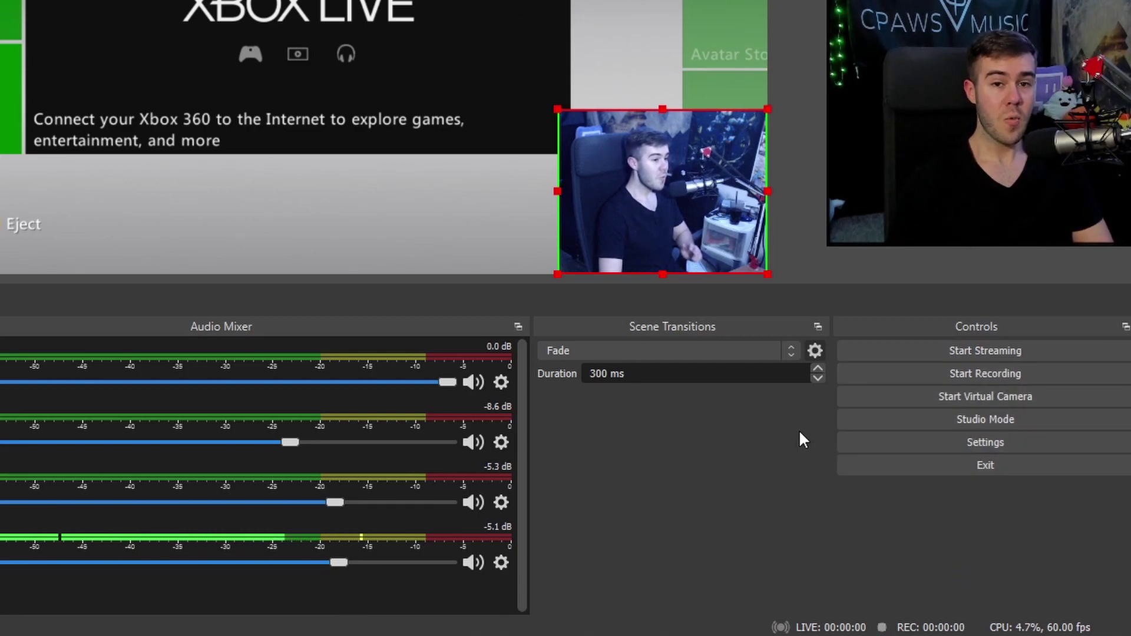
Step: Reopen Settings at the Output recording page to confirm the save path E:/Videos/OBS STUDIO RECORDINGS
{"action": "left_click", "coordinate": [913, 443]}
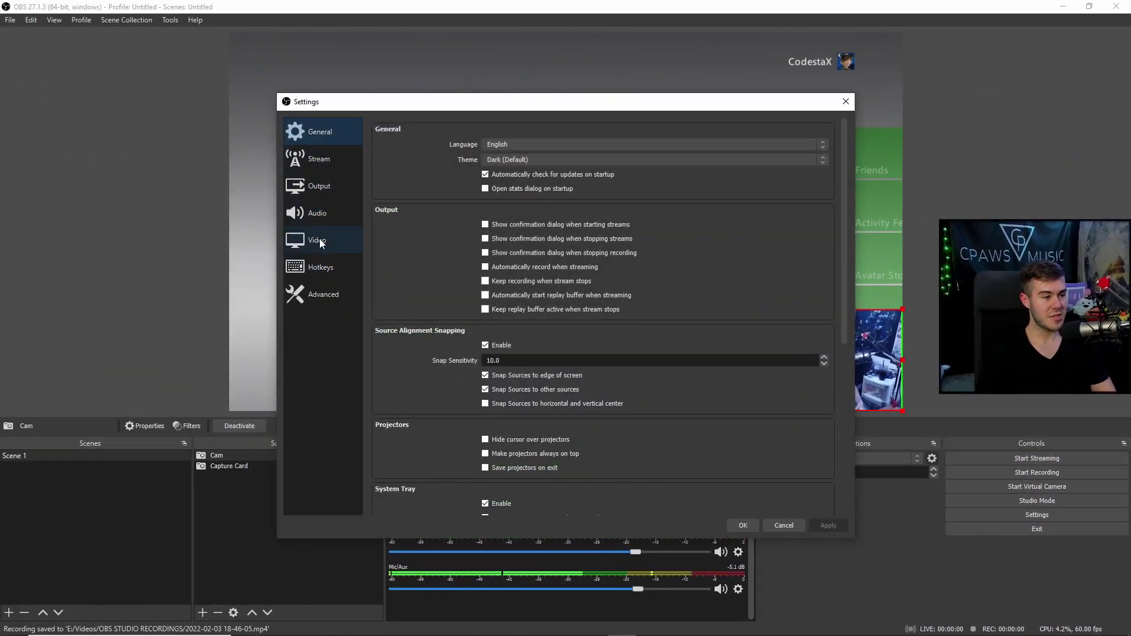
{"action": "left_click", "coordinate": [320, 186]}
{"action": "left_click", "coordinate": [420, 151]}
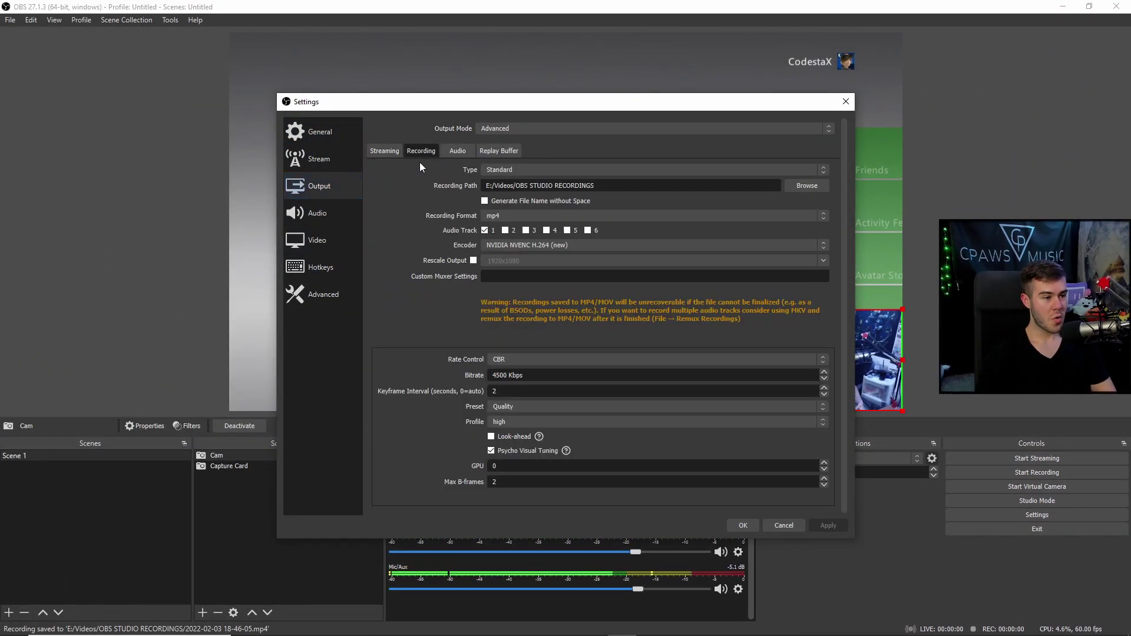